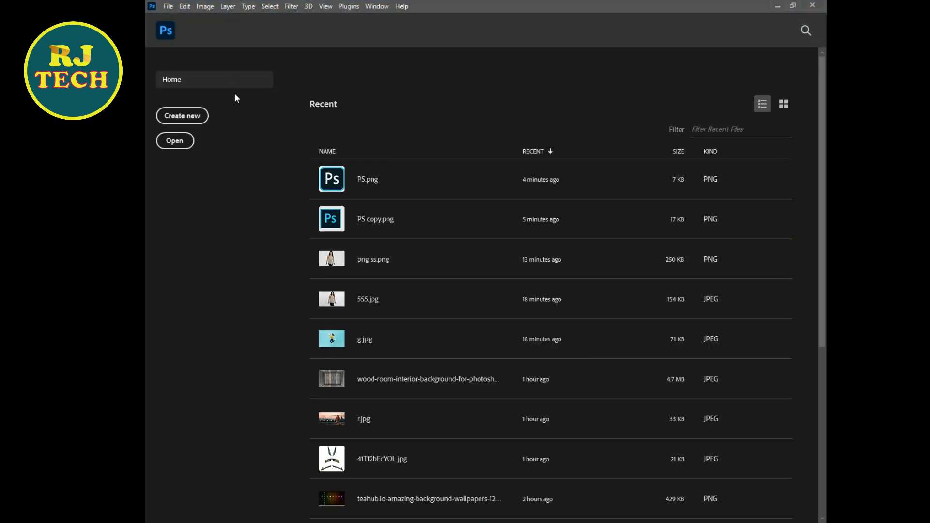
# Step: Create a 1280 × 720 px document at 300 ppi in RGB Color with a white background
pyautogui.click(190, 118)
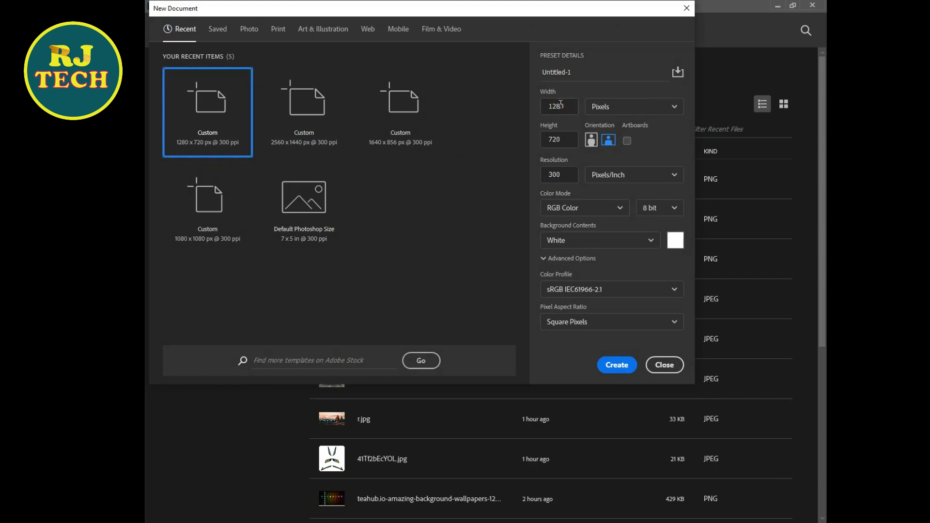
pyautogui.moveTo(549, 106); pyautogui.dragTo(567, 104)
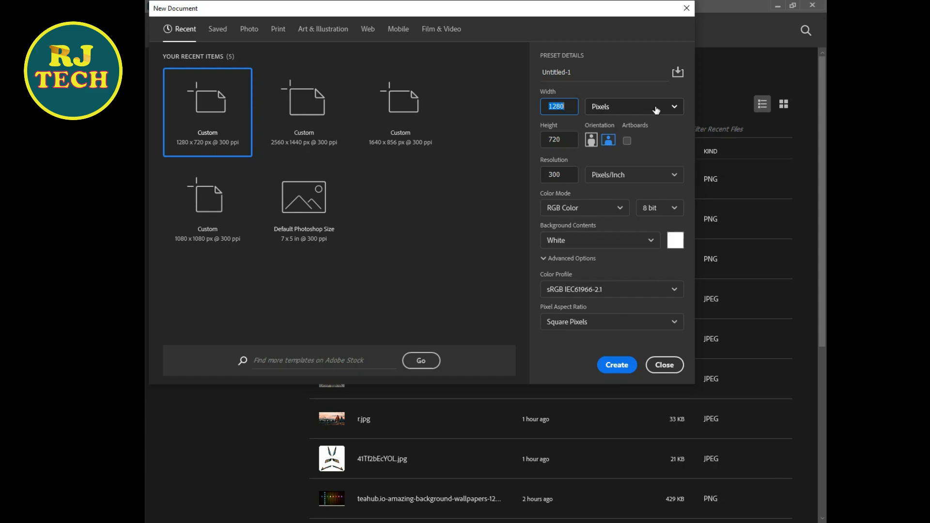
pyautogui.moveTo(545, 142); pyautogui.dragTo(563, 140)
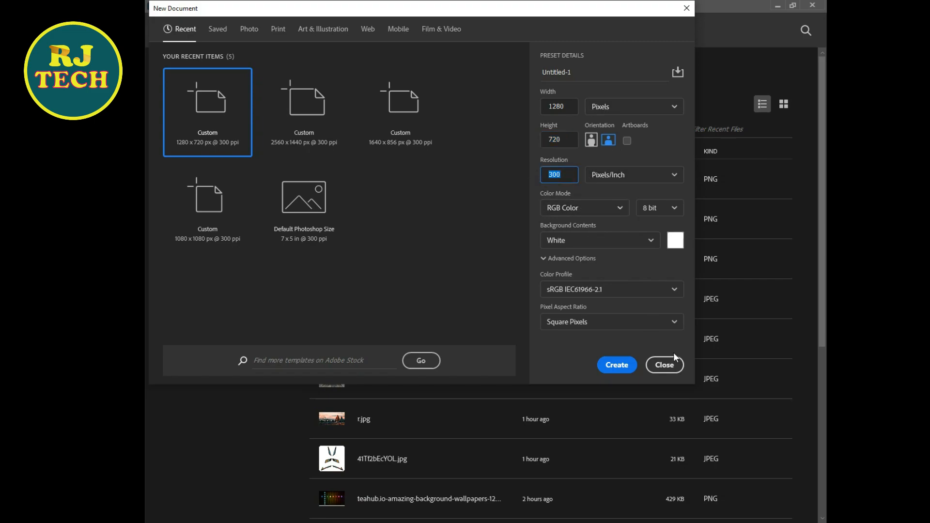
pyautogui.click(616, 365)
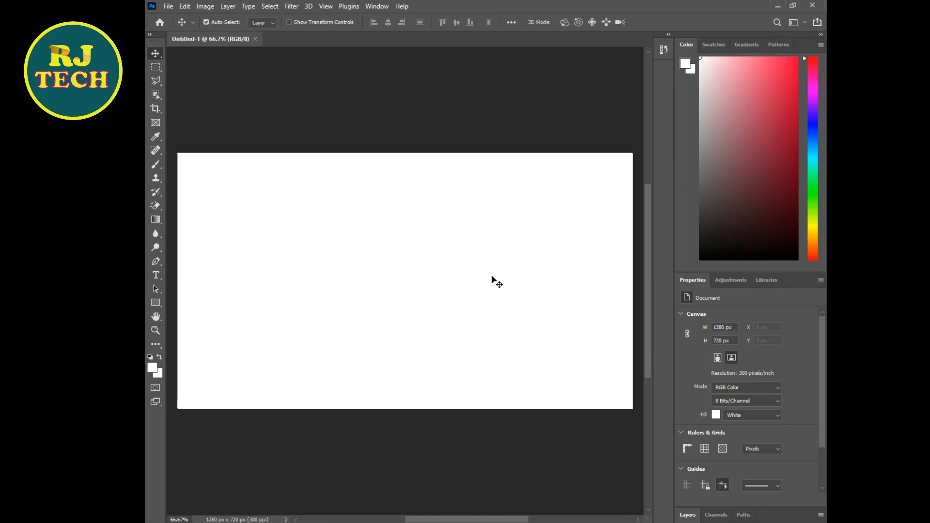
# Step: Add a Solid Color fill layer in dark reddish brown (5b2f2f) above the Background layer
pyautogui.scroll(-2, 752, 478)
pyautogui.click(716, 515)
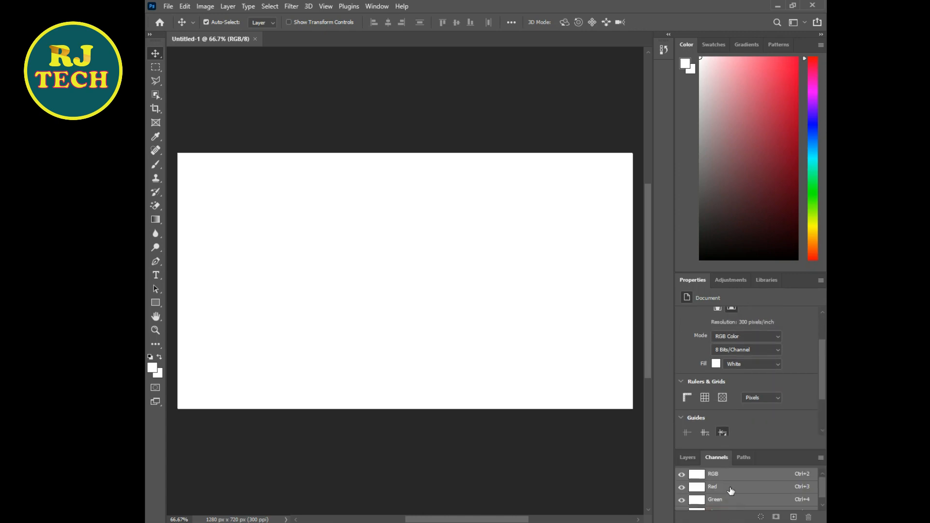
pyautogui.scroll(-1, 736, 490)
pyautogui.click(689, 457)
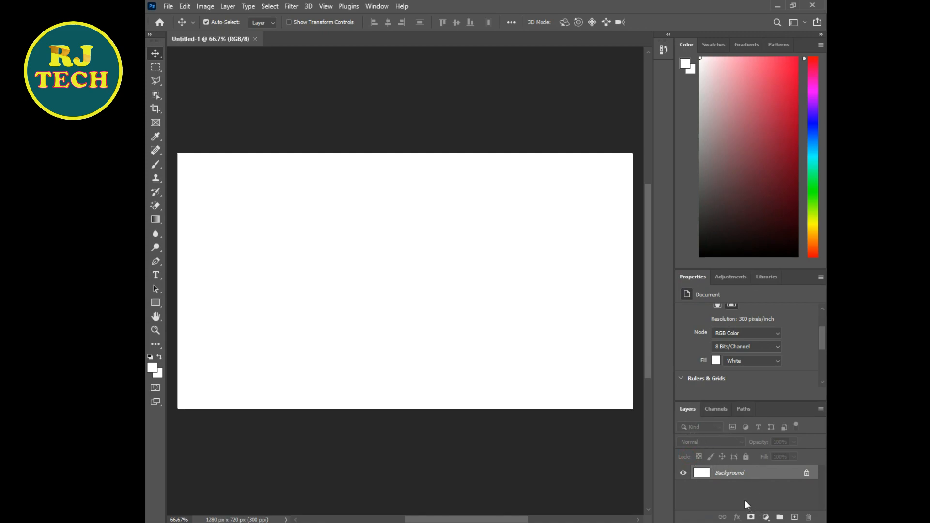
pyautogui.click(766, 517)
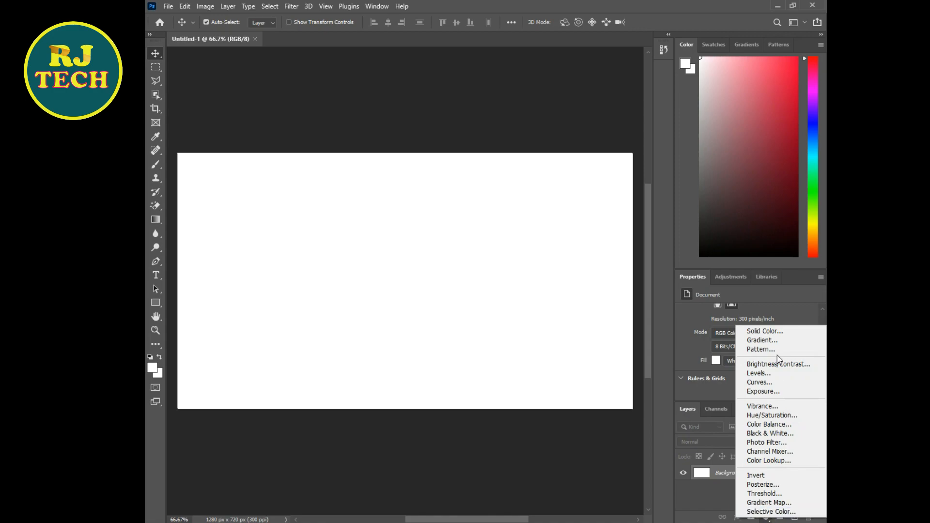
pyautogui.click(770, 331)
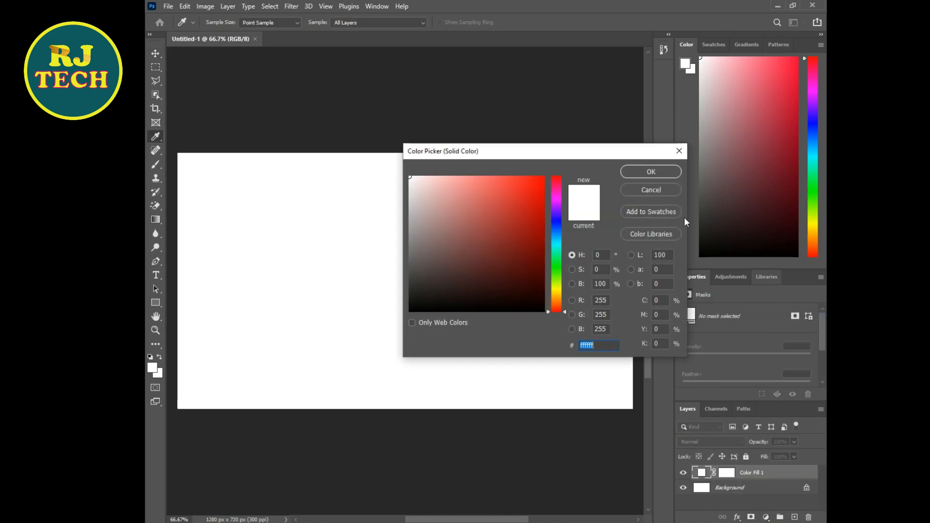
pyautogui.click(529, 216)
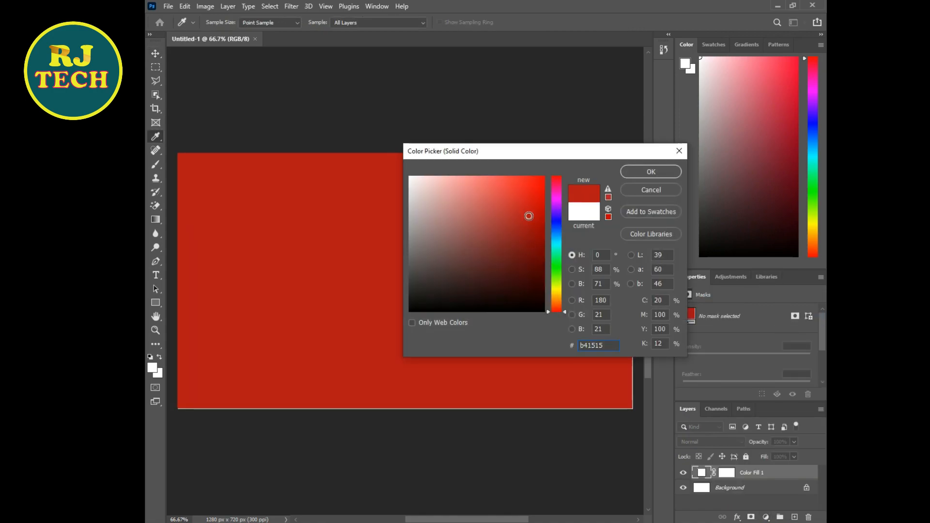
pyautogui.click(496, 292)
pyautogui.moveTo(478, 284)
pyautogui.mouseDown()
pyautogui.moveTo(446, 260)
pyautogui.moveTo(475, 263)
pyautogui.mouseUp()
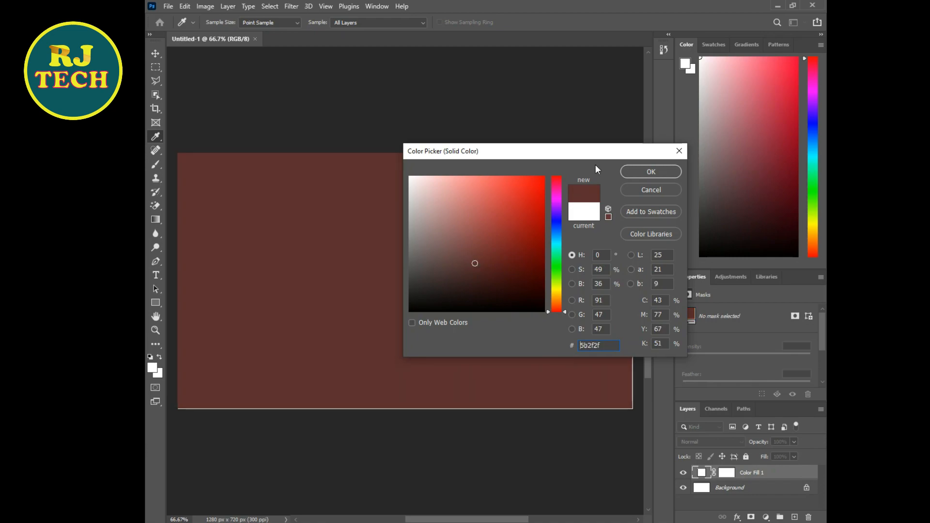
pyautogui.click(650, 172)
# Step: Open the images "g" and "i copy" together from the Downloads folder
pyautogui.scroll(2, 513, 268)
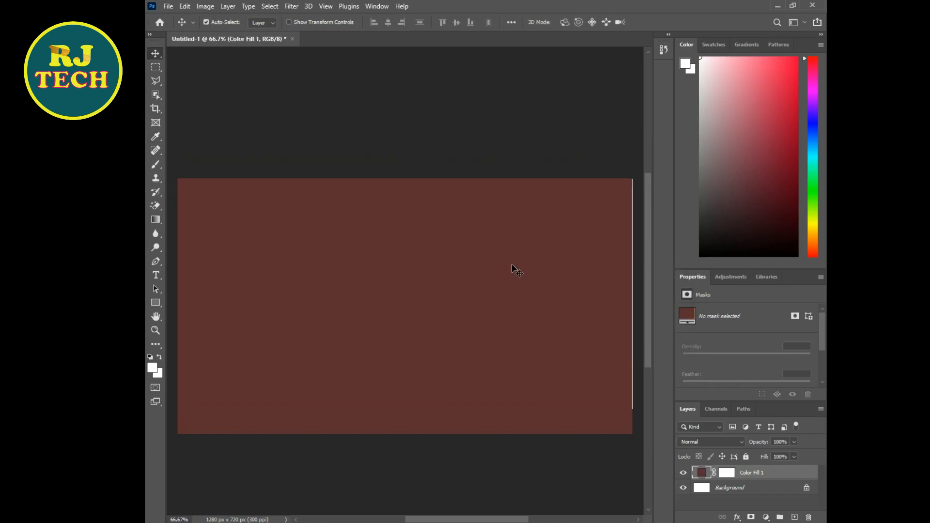
pyautogui.scroll(-1, 513, 268)
pyautogui.click(167, 6)
pyautogui.click(199, 27)
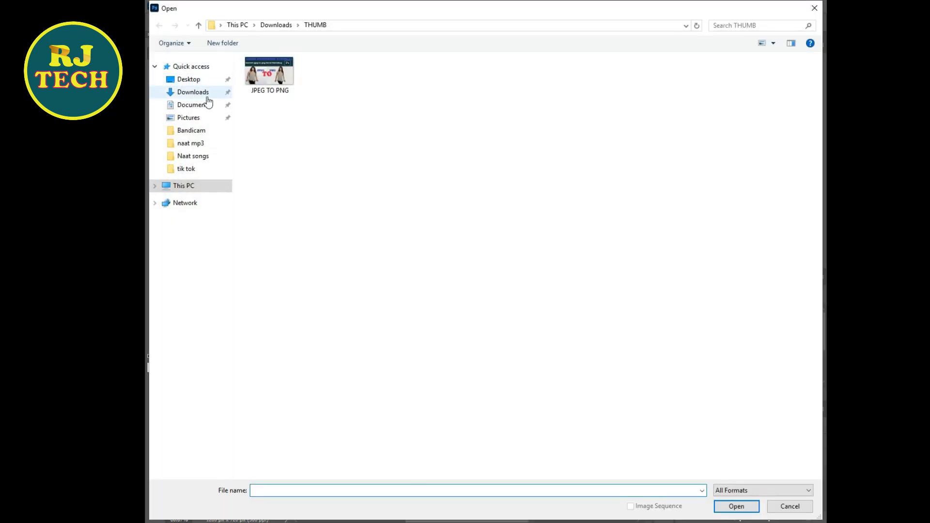
pyautogui.click(177, 92)
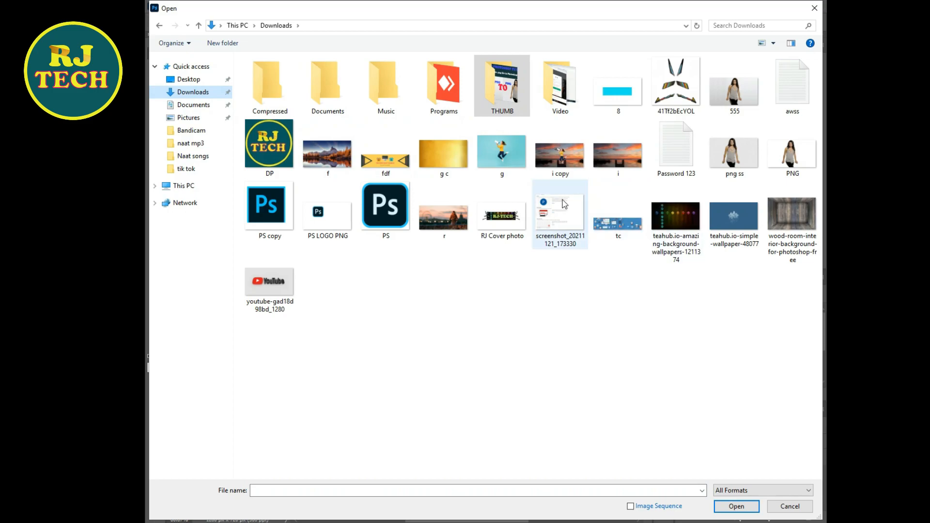
pyautogui.click(516, 161)
pyautogui.keyDown('ctrl'); pyautogui.click(567, 164); pyautogui.keyUp('ctrl')
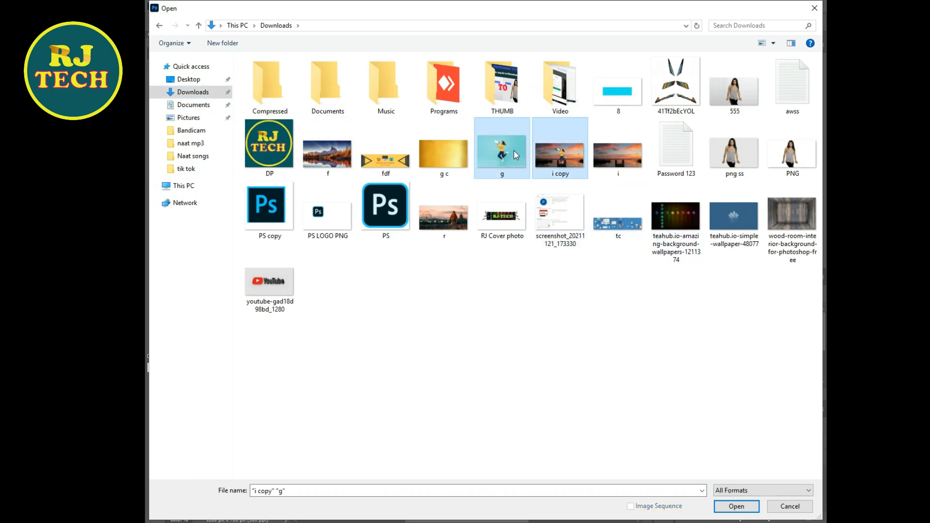
pyautogui.click(735, 505)
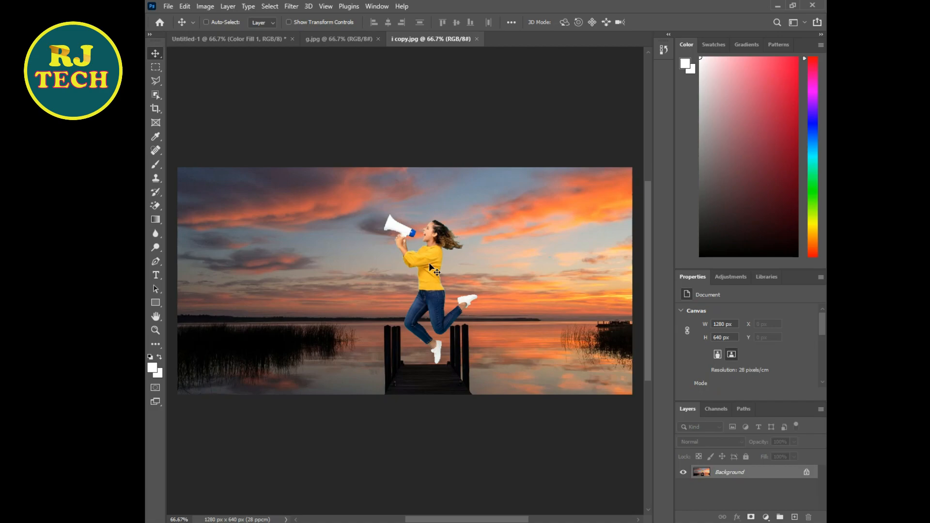
pyautogui.hotkey('ctrl', 'a')
pyautogui.moveTo(481, 259); pyautogui.dragTo(250, 42)
pyautogui.moveTo(381, 331); pyautogui.dragTo(582, 313)
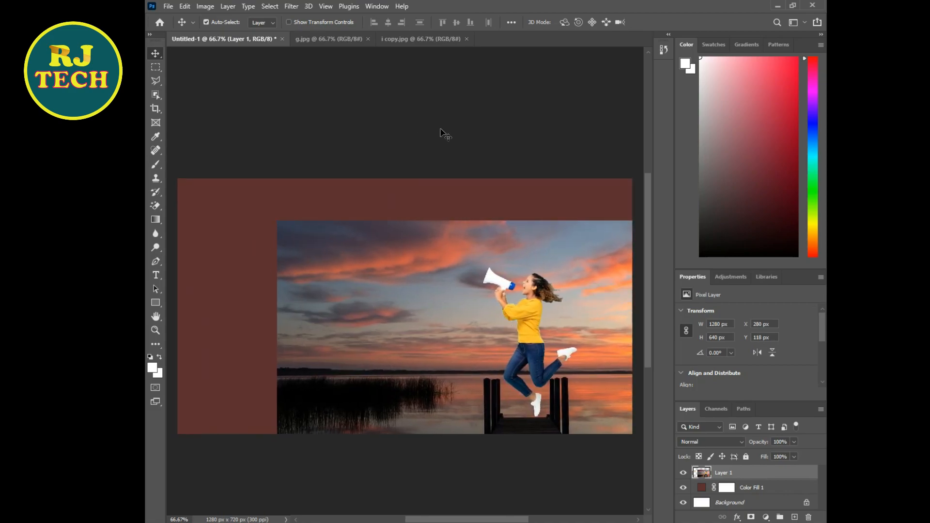
pyautogui.press('Delete')
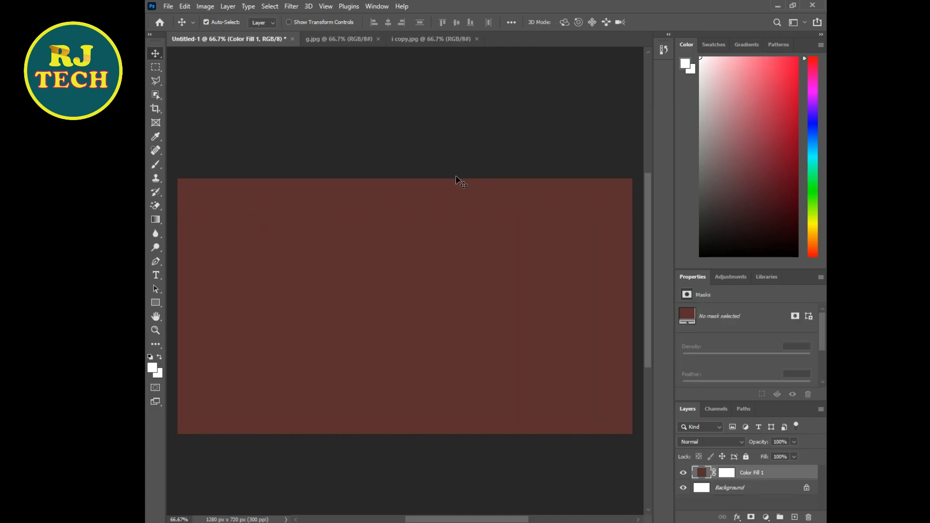
# Step: Crop the sunset image i copy.jpg to 848 × 562 px, trimming its left, right and top around the jumping woman
pyautogui.click(425, 36)
pyautogui.hotkey('ctrl', 'd')
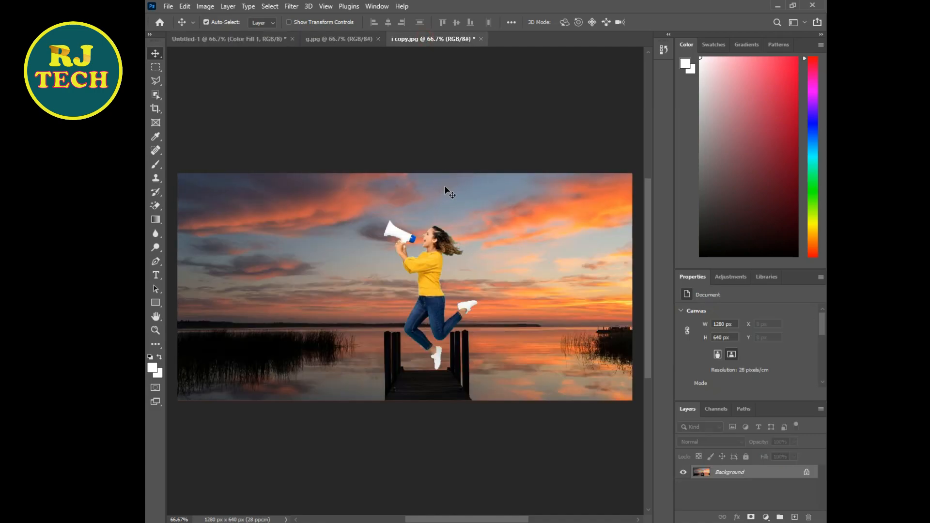
pyautogui.click(156, 109)
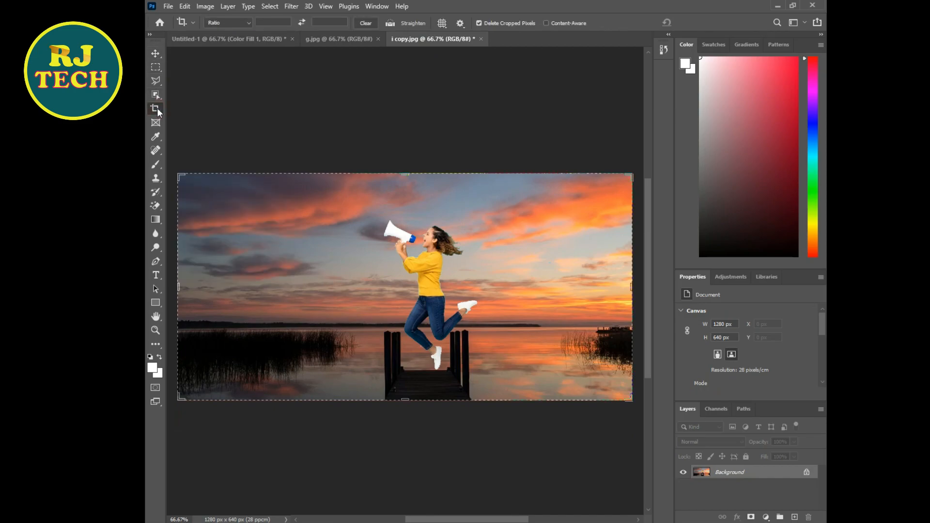
pyautogui.moveTo(178, 287); pyautogui.dragTo(237, 289)
pyautogui.moveTo(416, 170); pyautogui.dragTo(416, 188)
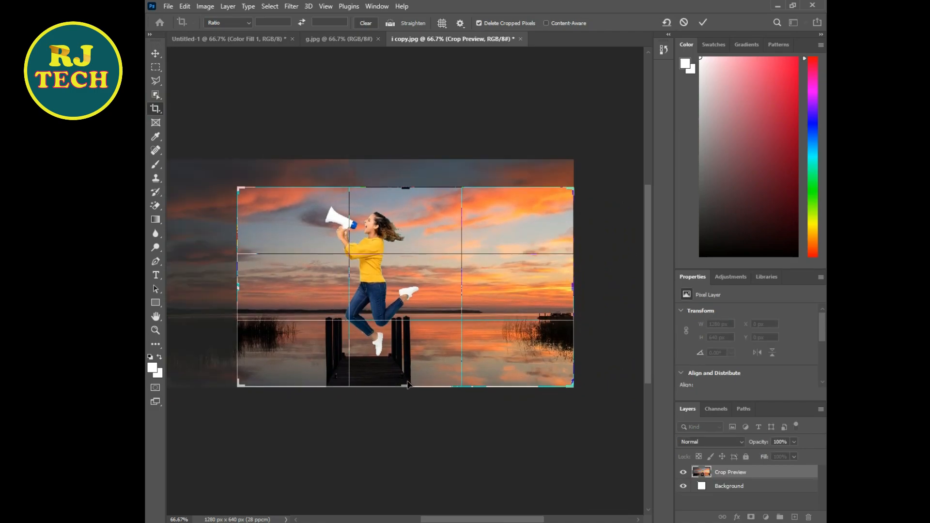
pyautogui.moveTo(408, 384); pyautogui.dragTo(408, 386)
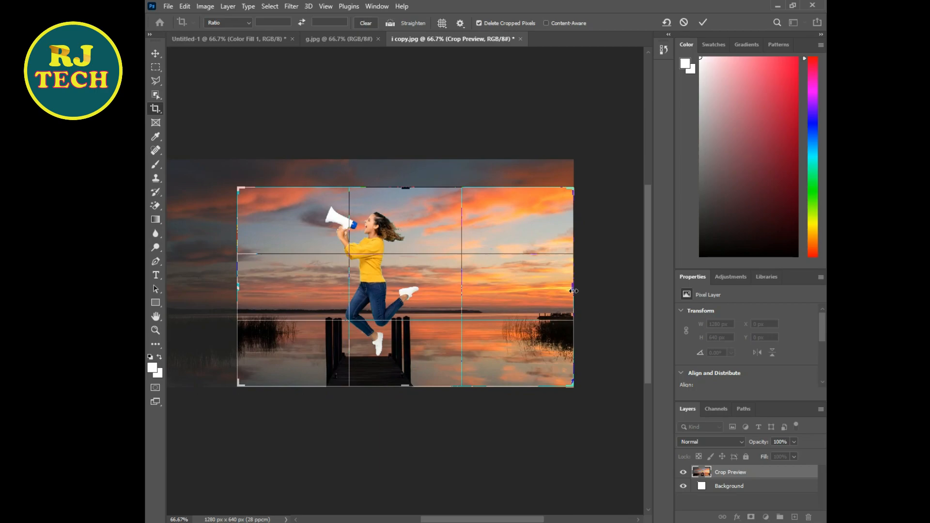
pyautogui.moveTo(240, 285); pyautogui.dragTo(257, 287)
pyautogui.moveTo(559, 286)
pyautogui.mouseDown()
pyautogui.moveTo(545, 285)
pyautogui.moveTo(556, 288)
pyautogui.mouseUp()
pyautogui.press('Return')
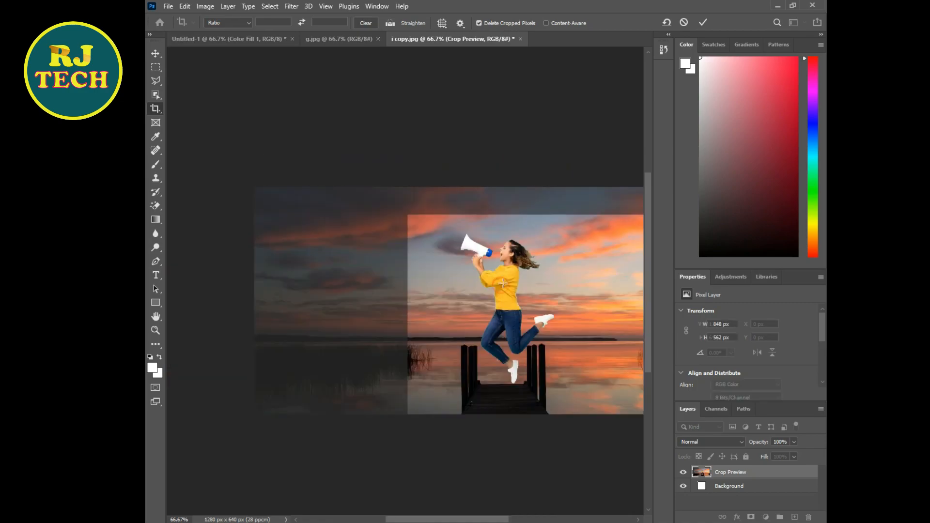
# Step: Copy the whole cropped sunset image into Untitled-1 and place it in the canvas's lower-right corner
pyautogui.click(323, 39)
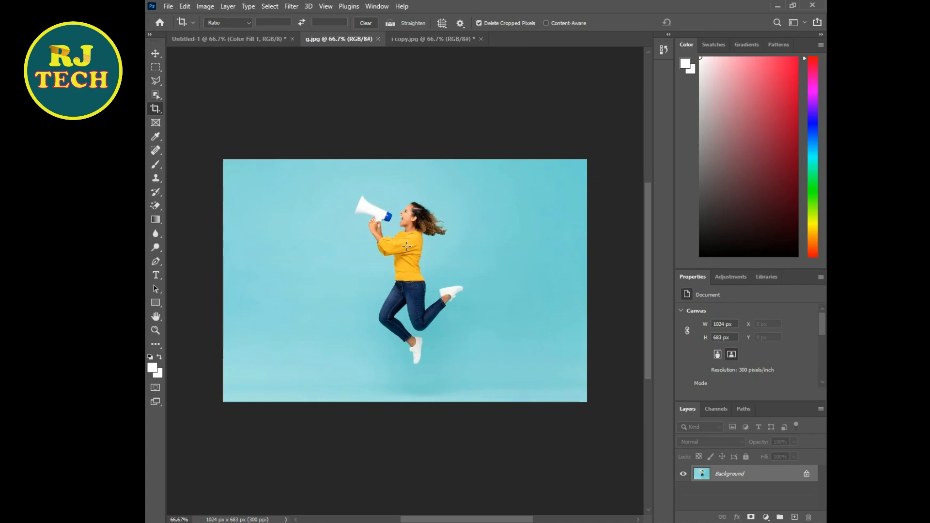
pyautogui.click(428, 39)
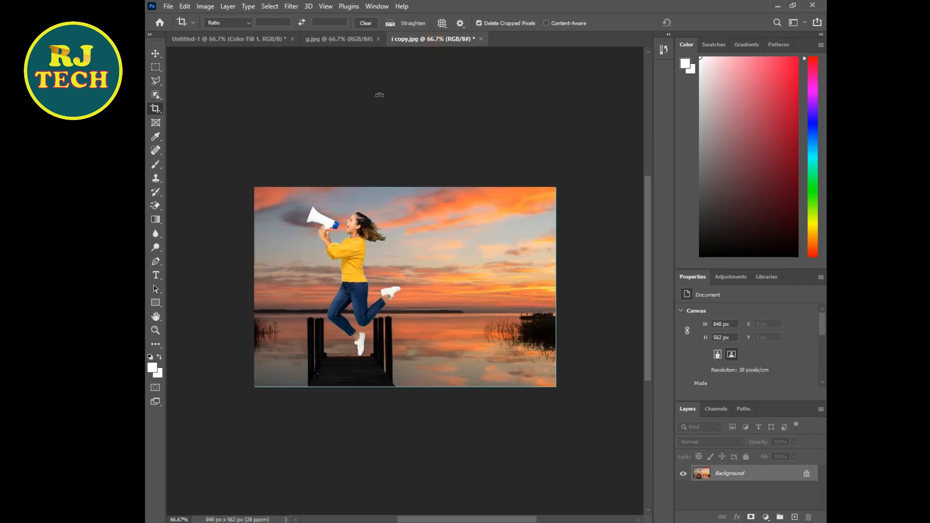
pyautogui.hotkey('ctrl', 'a')
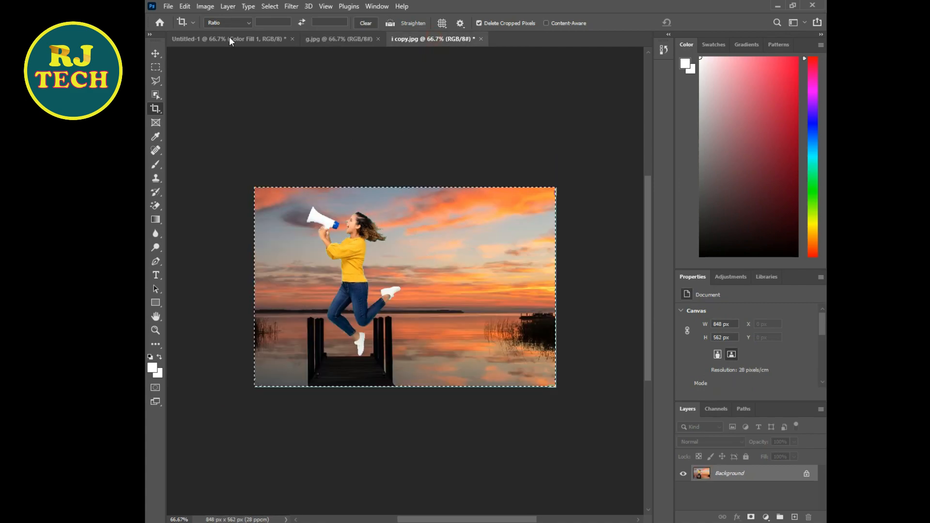
pyautogui.click(156, 54)
pyautogui.moveTo(446, 290); pyautogui.dragTo(240, 39)
pyautogui.moveTo(509, 312); pyautogui.dragTo(517, 336)
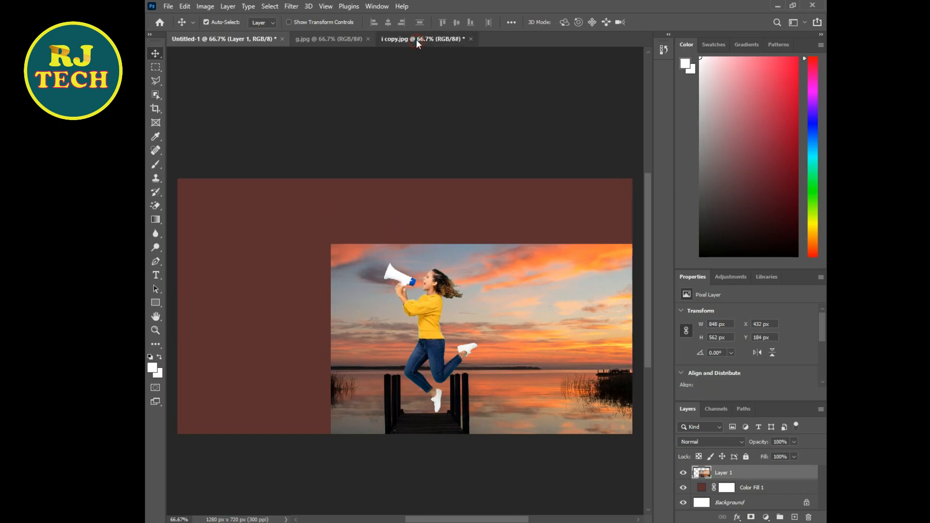
# Step: Copy the whole g.jpg image into Untitled-1 and place it over the left half, running past the canvas's left and bottom edges
pyautogui.click(417, 40)
pyautogui.click(334, 40)
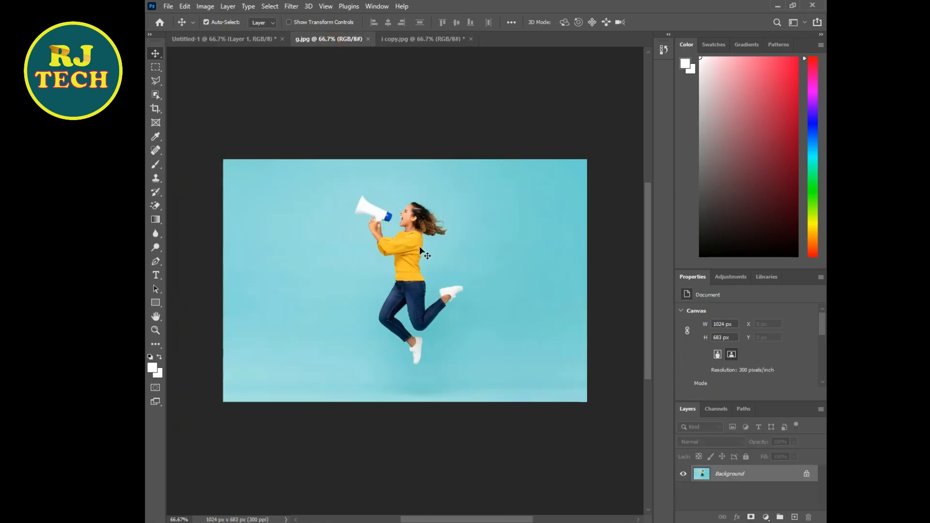
pyautogui.hotkey('ctrl', 'a')
pyautogui.moveTo(421, 248); pyautogui.dragTo(212, 39)
pyautogui.moveTo(248, 287); pyautogui.dragTo(256, 290)
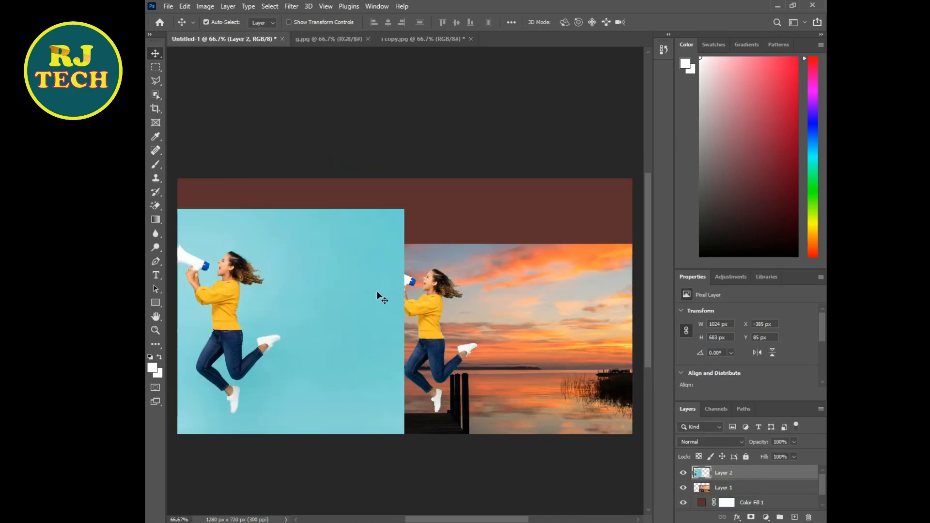
pyautogui.moveTo(326, 291)
pyautogui.mouseDown()
pyautogui.moveTo(400, 291)
pyautogui.moveTo(342, 288)
pyautogui.mouseUp()
# Step: Select the sunset image's layer and shift it horizontally until the woman is centred in the canvas's right half
pyautogui.hotkey('ctrl', '-')
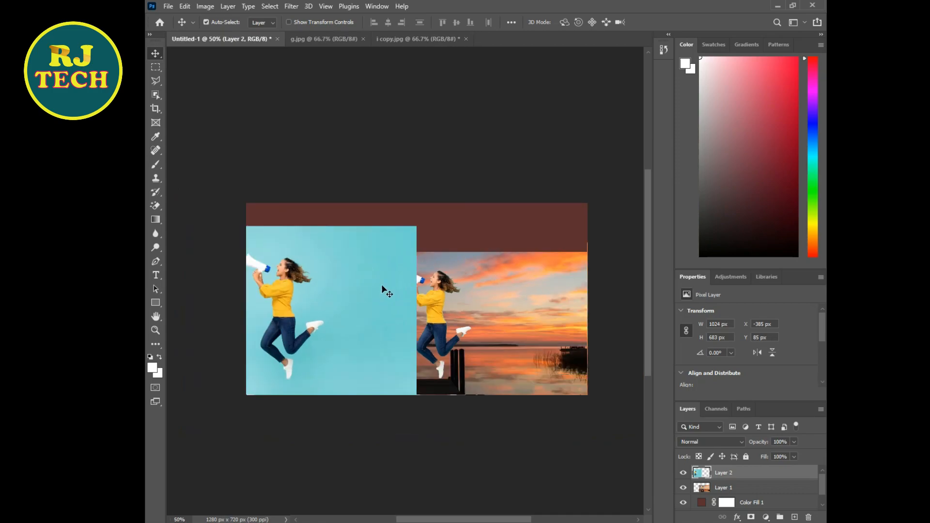
pyautogui.rightClick(463, 302)
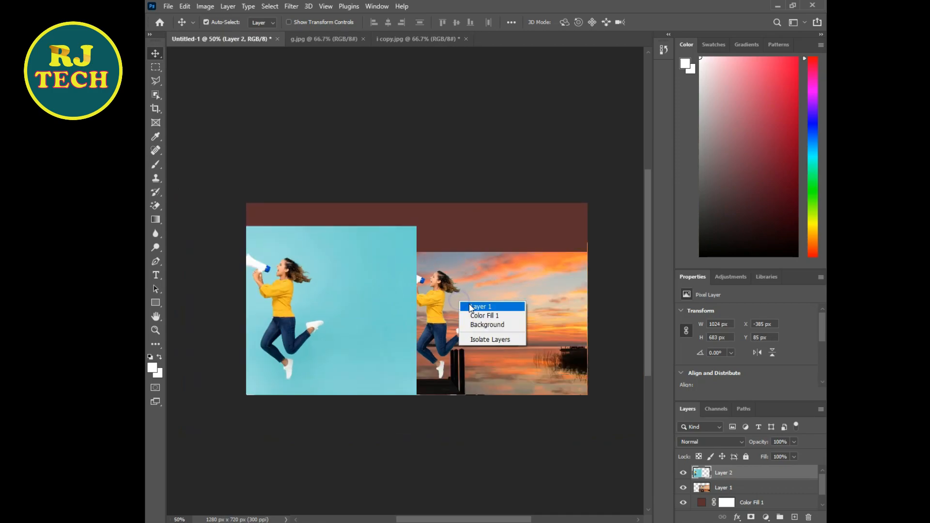
pyautogui.click(482, 306)
pyautogui.moveTo(479, 300); pyautogui.dragTo(521, 301)
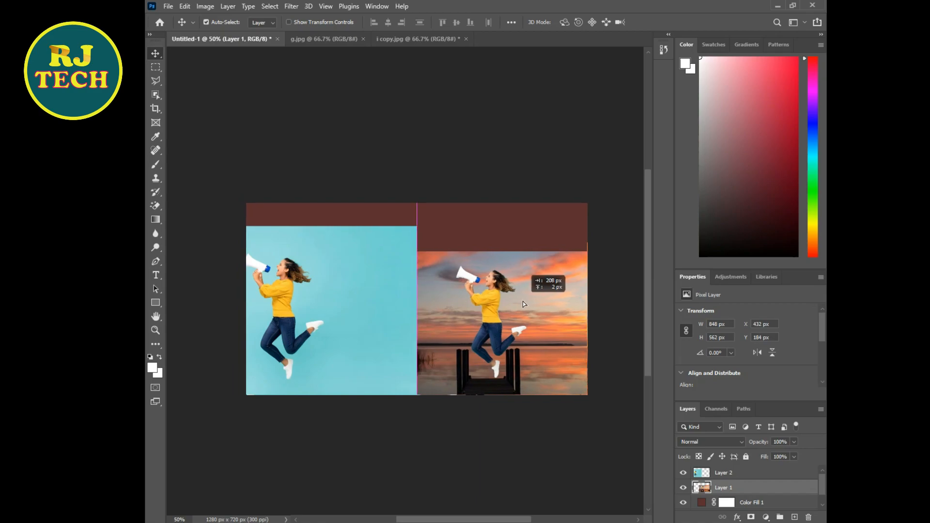
# Step: Move the blue image down and slightly right until its top edge roughly lines up with the sunset image, nudging it up 4 px
pyautogui.moveTo(344, 273); pyautogui.dragTo(354, 297)
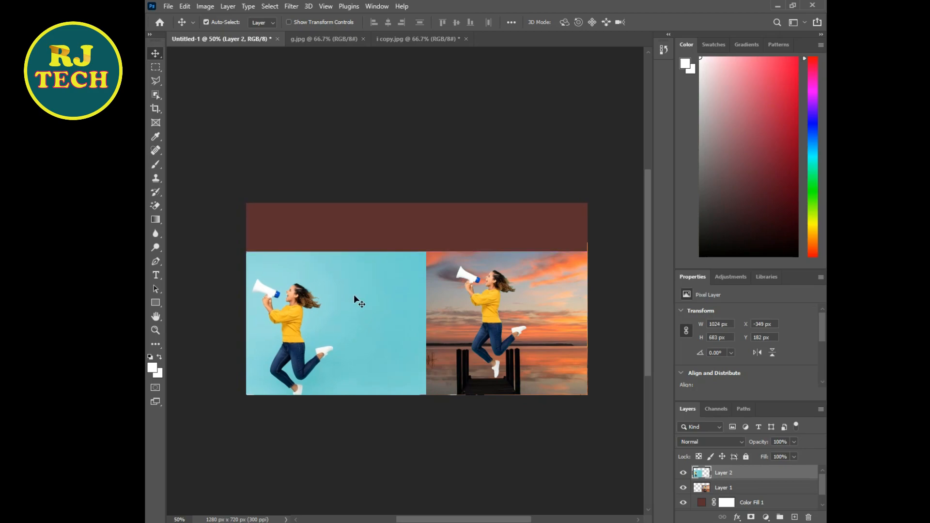
pyautogui.press('Up')
pyautogui.press('Up')
pyautogui.press('Up')
pyautogui.press('Up')
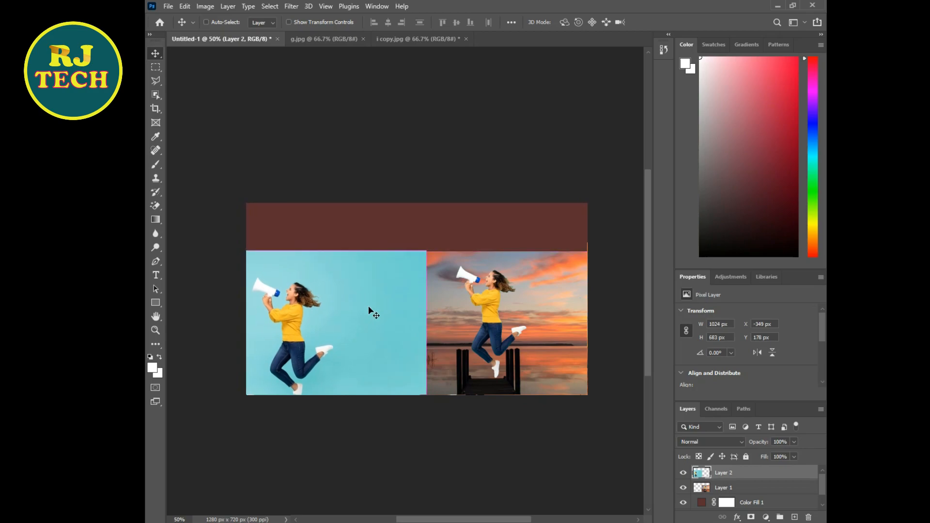
# Step: Scale the blue image down to about 959 × 538 px and align its top edge with the sunset image beside it
pyautogui.hotkey('ctrl', 't')
pyautogui.moveTo(427, 251); pyautogui.dragTo(402, 274)
pyautogui.moveTo(353, 321); pyautogui.dragTo(374, 293)
pyautogui.moveTo(420, 250)
pyautogui.mouseDown()
pyautogui.moveTo(382, 309)
pyautogui.moveTo(432, 236)
pyautogui.moveTo(430, 253)
pyautogui.mouseUp()
pyautogui.press('Return')
pyautogui.moveTo(390, 318); pyautogui.dragTo(388, 311)
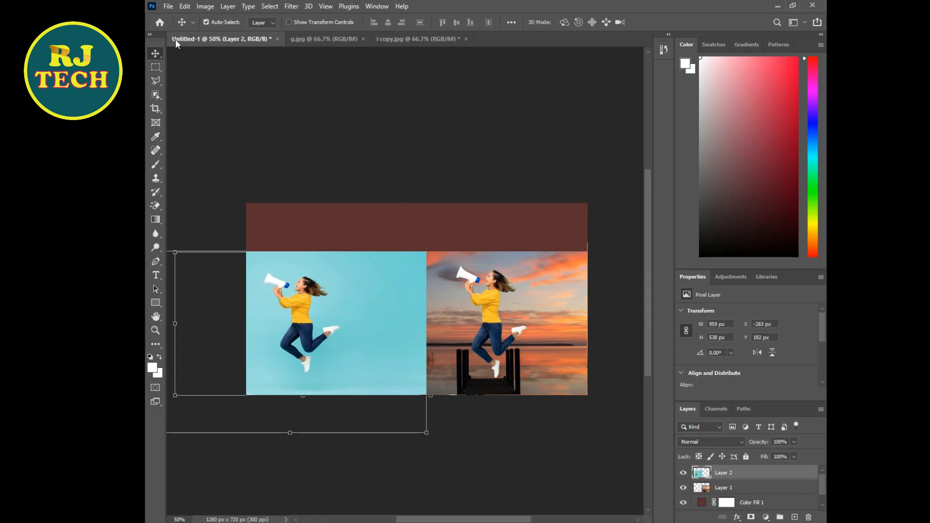
# Step: Add the white Cooper Black title "One Click Background Change" at 12 pt and move it fully inside the reddish-brown band above the photos
pyautogui.click(155, 67)
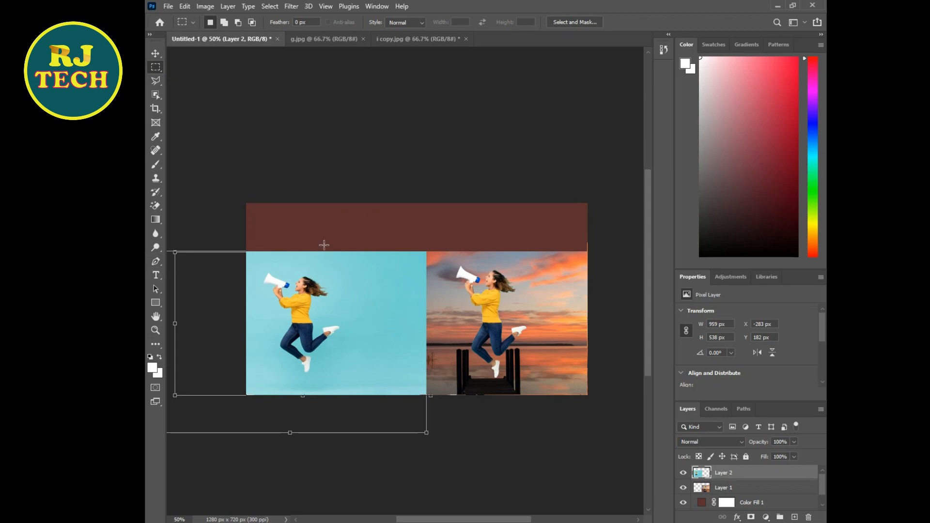
pyautogui.click(156, 275)
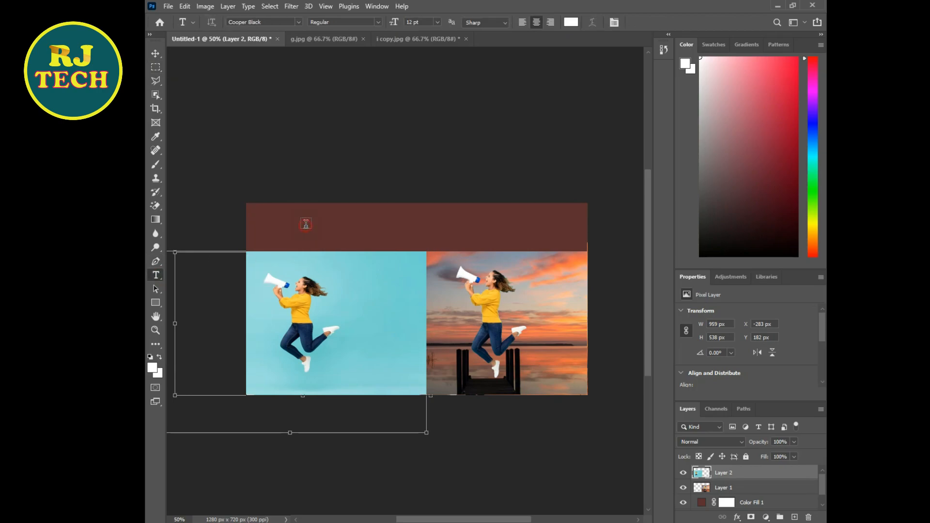
pyautogui.click(305, 223)
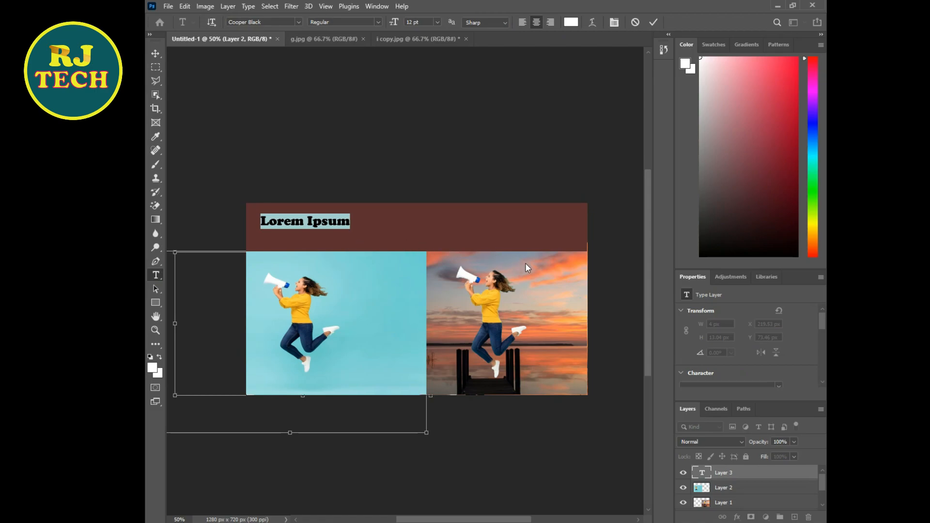
pyautogui.press('BackSpace')
pyautogui.write('one ')
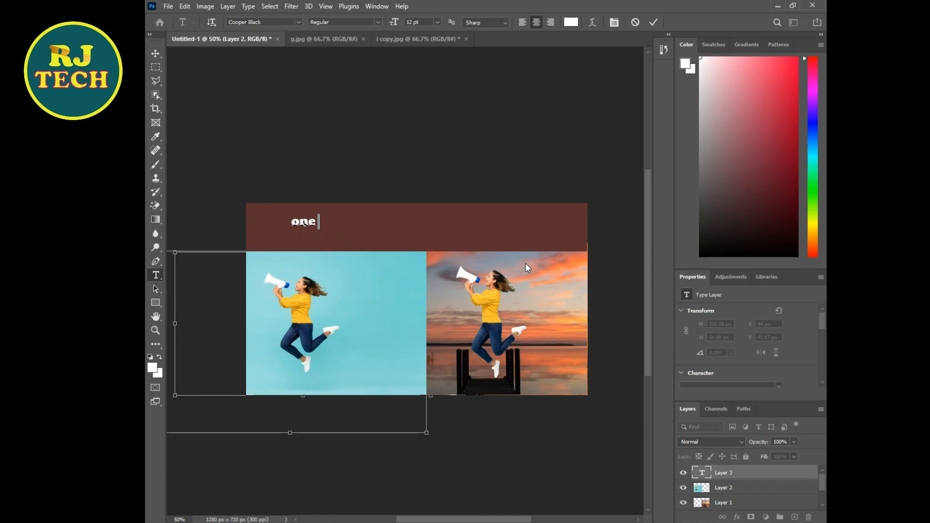
pyautogui.write('ne Click Backgou')
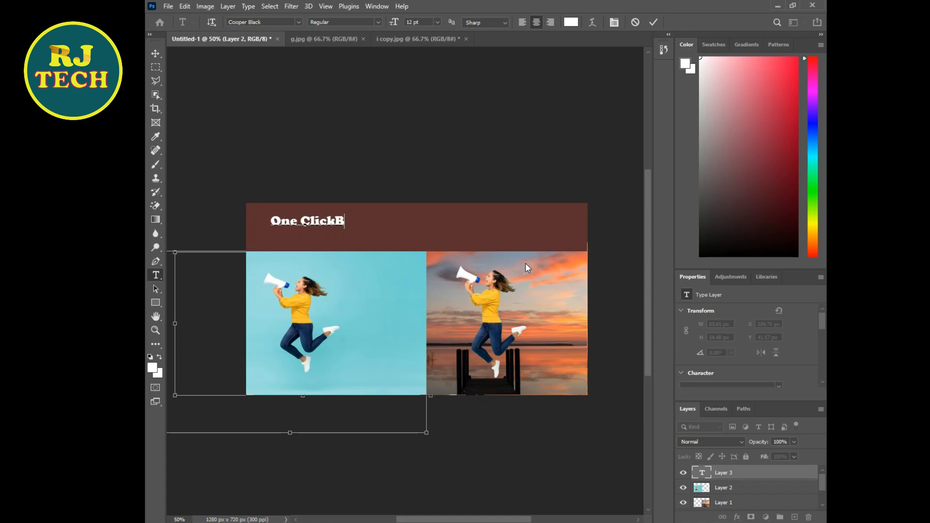
pyautogui.press('BackSpace')
pyautogui.press('BackSpace')
pyautogui.write('rou')
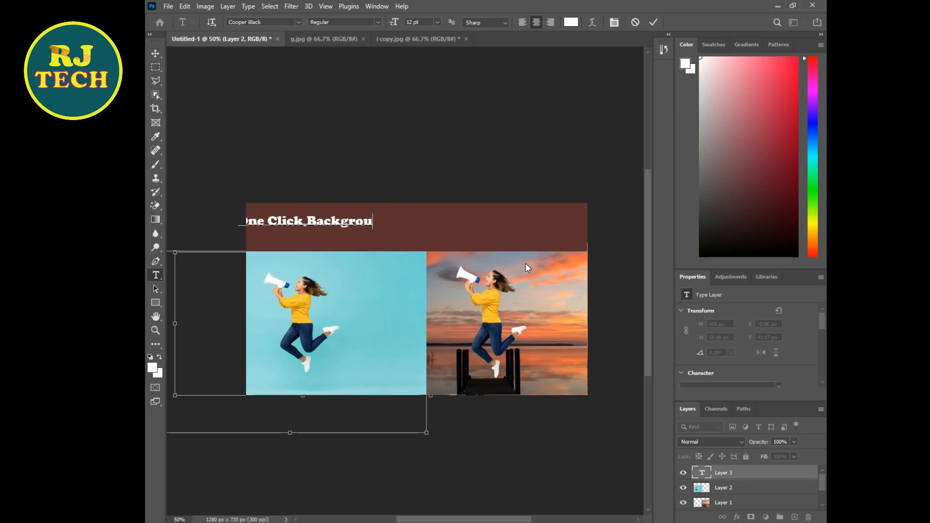
pyautogui.write('nd Change')
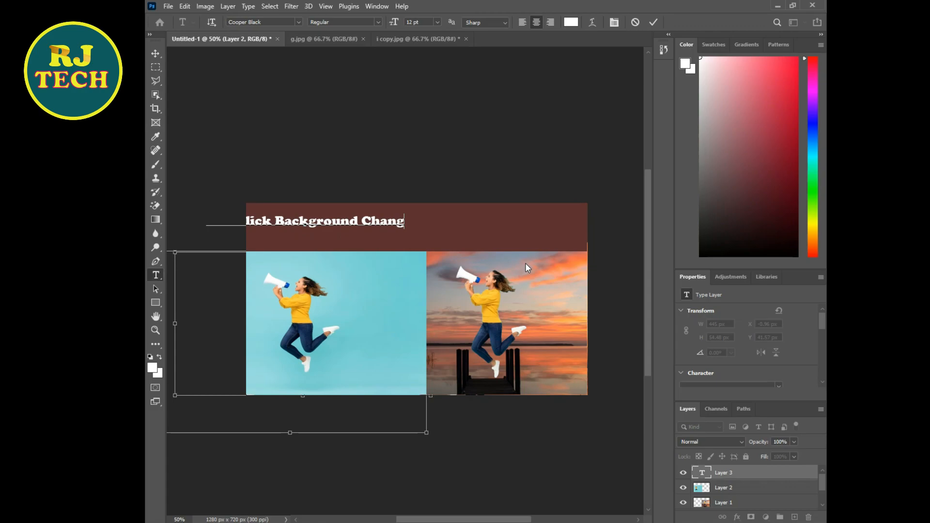
pyautogui.click(155, 53)
pyautogui.moveTo(338, 229); pyautogui.dragTo(409, 236)
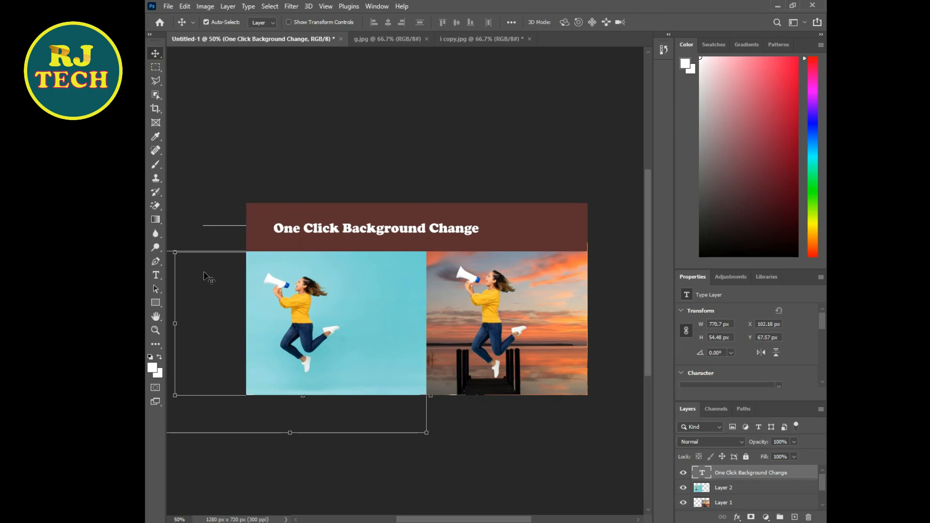
pyautogui.click(156, 275)
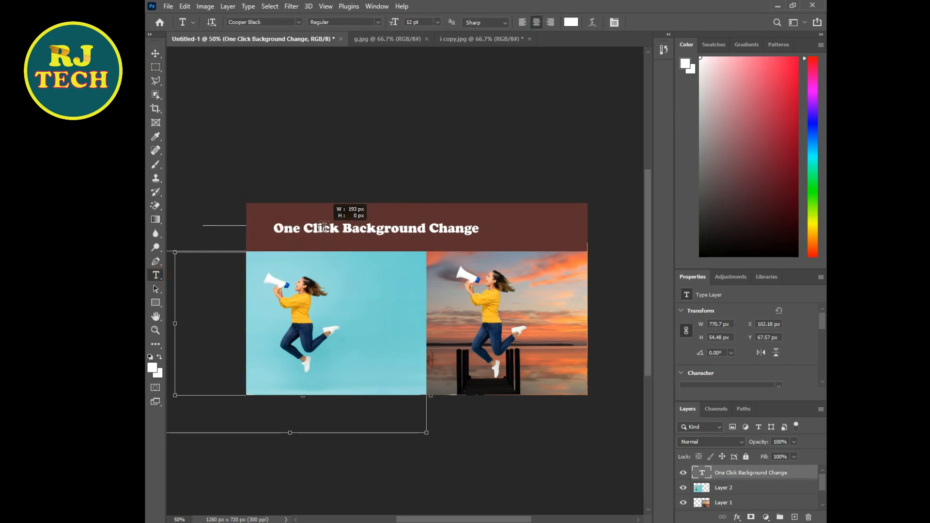
pyautogui.click(280, 229)
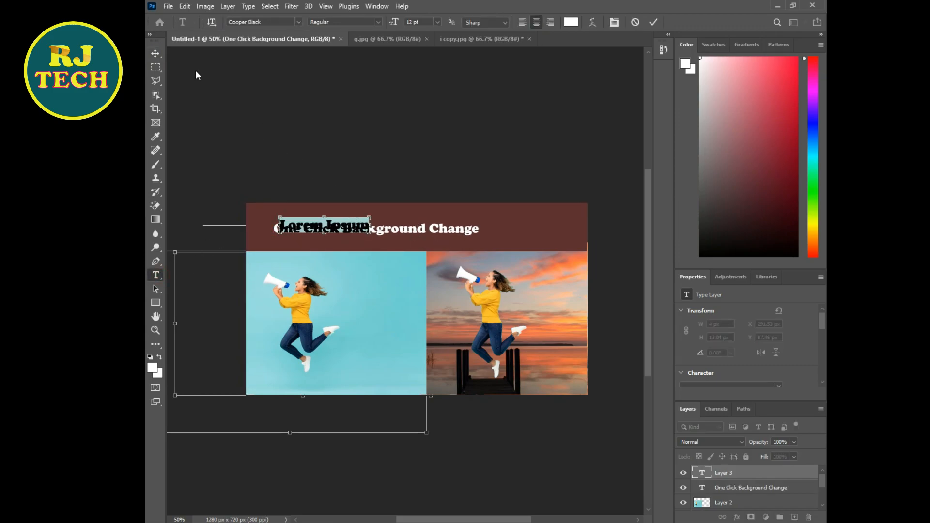
pyautogui.click(155, 53)
pyautogui.press('Delete')
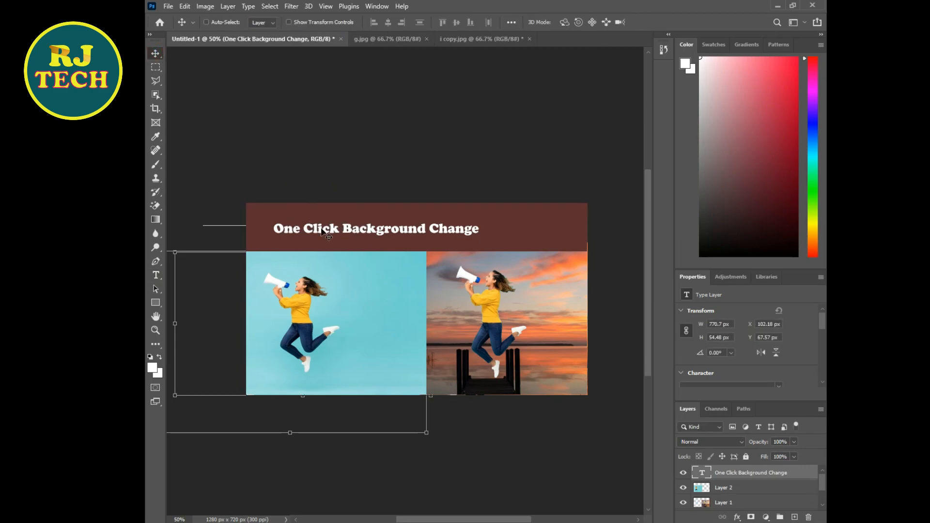
# Step: Set the whole title's font size to 16 pt and shift it slightly right within the reddish-brown band
pyautogui.click(156, 274)
pyautogui.moveTo(277, 228); pyautogui.dragTo(484, 224)
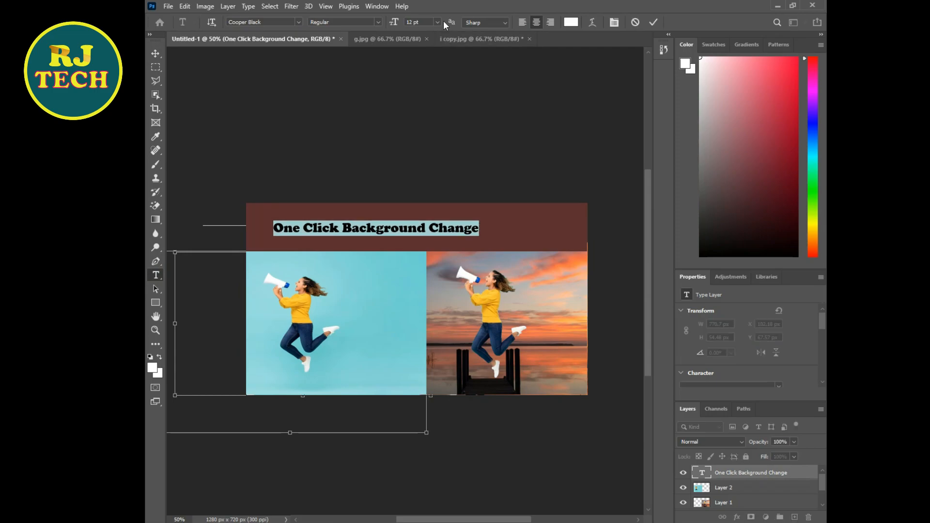
pyautogui.click(439, 22)
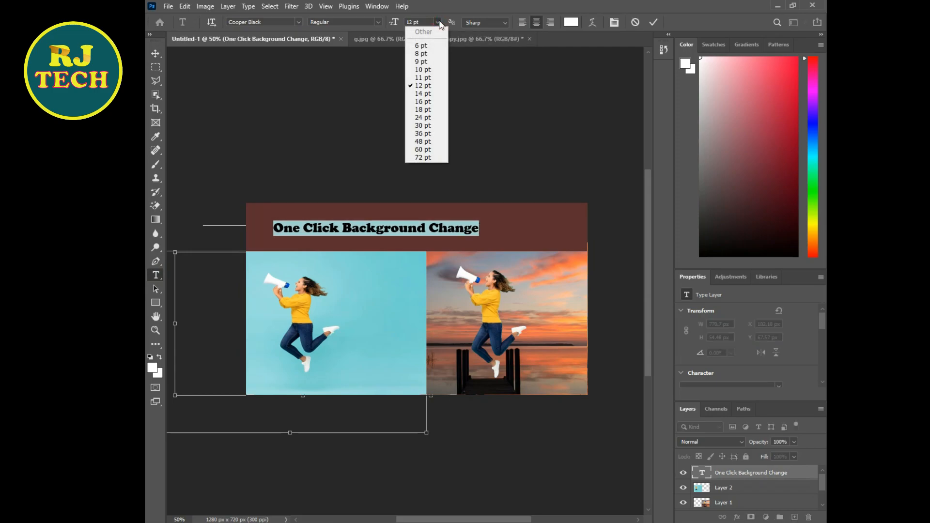
pyautogui.click(423, 102)
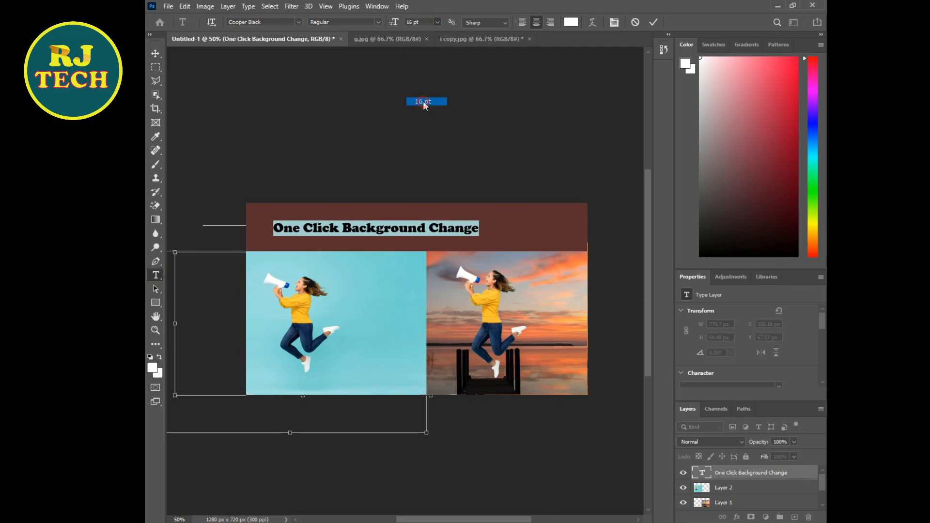
pyautogui.click(156, 53)
pyautogui.moveTo(430, 229)
pyautogui.mouseDown()
pyautogui.moveTo(451, 227)
pyautogui.moveTo(430, 226)
pyautogui.moveTo(441, 219)
pyautogui.moveTo(441, 227)
pyautogui.mouseUp()
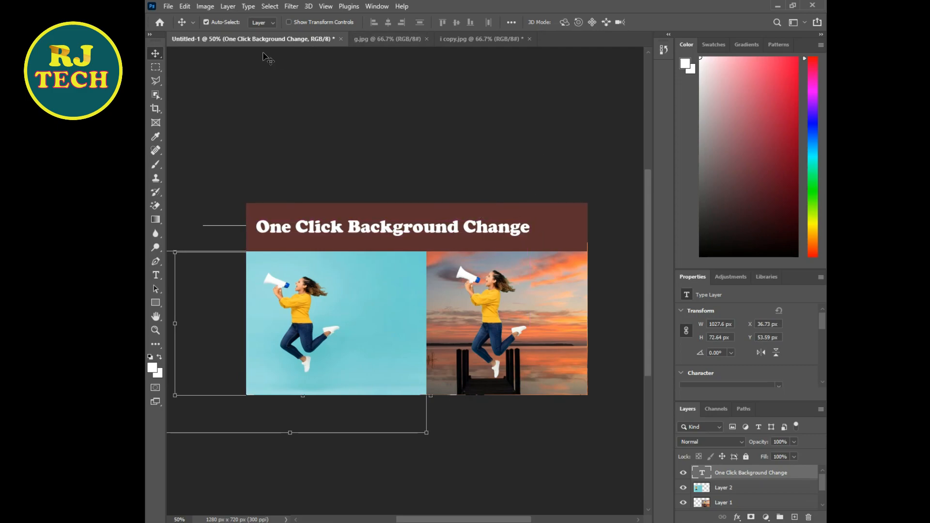
# Step: Open PS LOGO PNG from Downloads and copy its logo into Untitled-1 at the canvas's upper-right corner
pyautogui.click(173, 9)
pyautogui.click(187, 28)
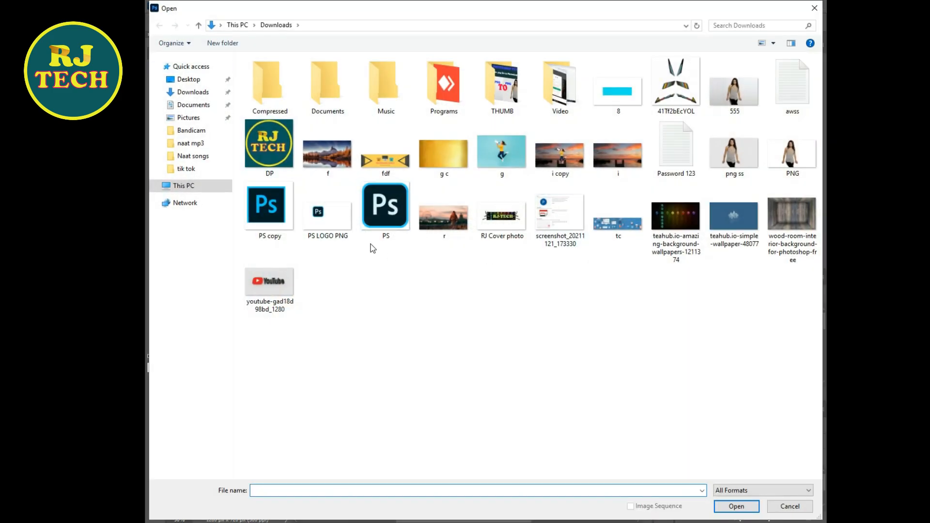
pyautogui.doubleClick(327, 213)
pyautogui.moveTo(341, 200); pyautogui.dragTo(260, 44)
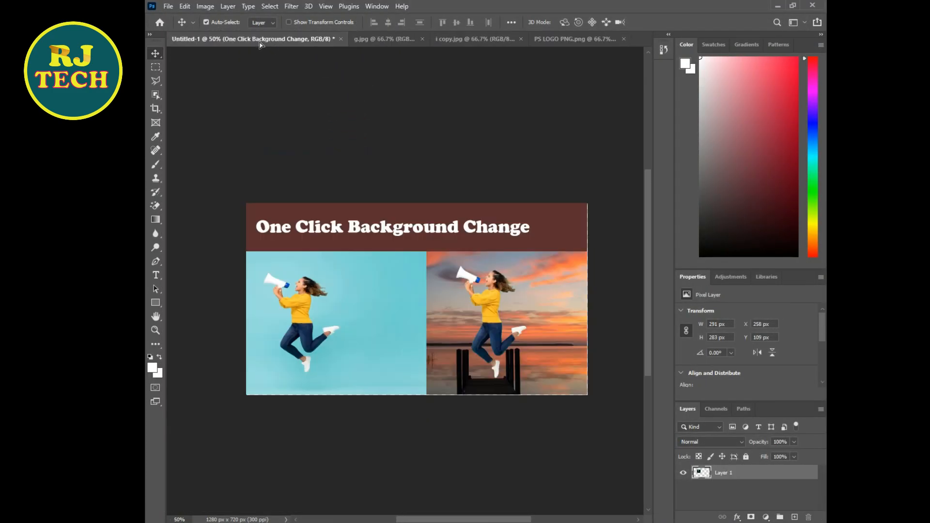
pyautogui.moveTo(538, 228); pyautogui.dragTo(550, 245)
# Step: Scale the Ps logo down to the height of the reddish-brown band and place it at the band's right end
pyautogui.hotkey('ctrl', 't')
pyautogui.moveTo(587, 204); pyautogui.dragTo(573, 227)
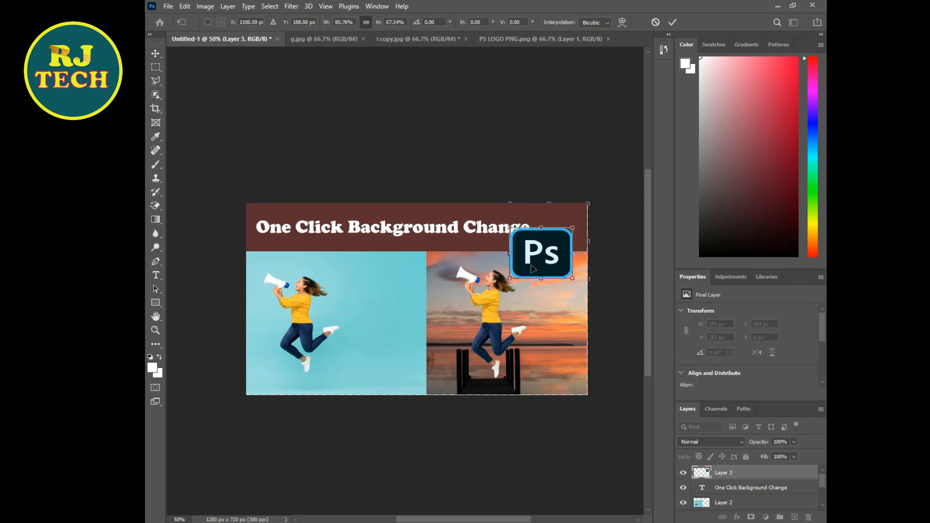
pyautogui.press('Return')
pyautogui.moveTo(543, 257); pyautogui.dragTo(551, 224)
pyautogui.hotkey('ctrl', 't')
pyautogui.press('Return')
# Step: Select the title's text layer and shift it left to the canvas edge, clear of the Ps logo
pyautogui.rightClick(397, 229)
pyautogui.click(407, 233)
pyautogui.moveTo(408, 228); pyautogui.dragTo(400, 230)
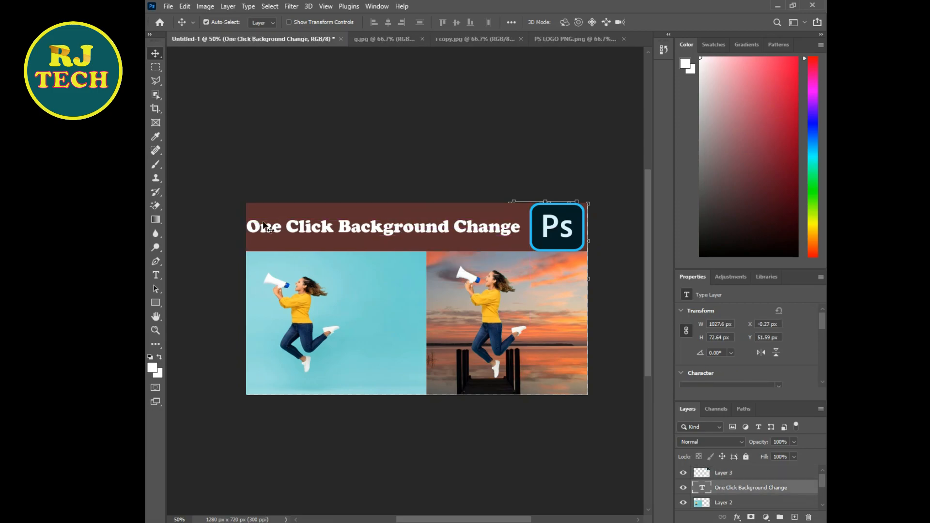
# Step: Set the whole title's font size to 14 pt and move it slightly right, just short of the Ps logo
pyautogui.click(155, 274)
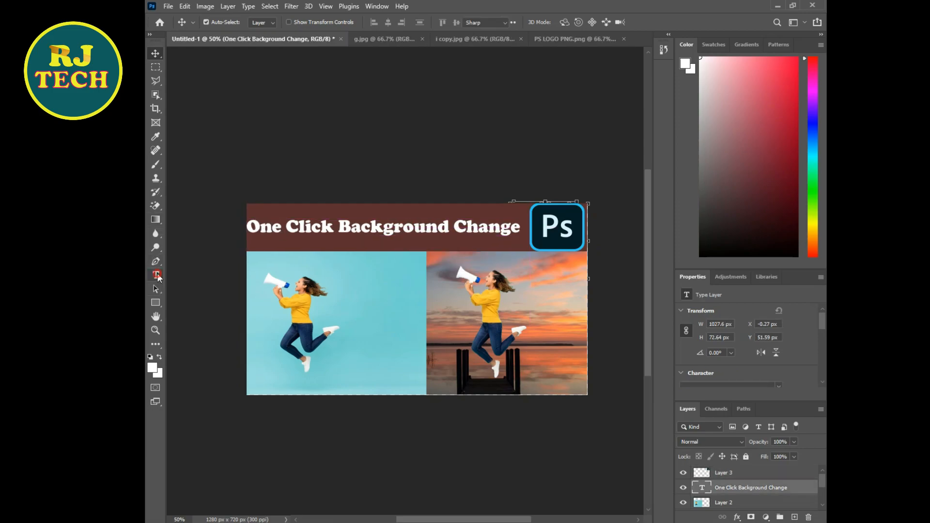
pyautogui.click(250, 227)
pyautogui.hotkey('ctrl', 'a')
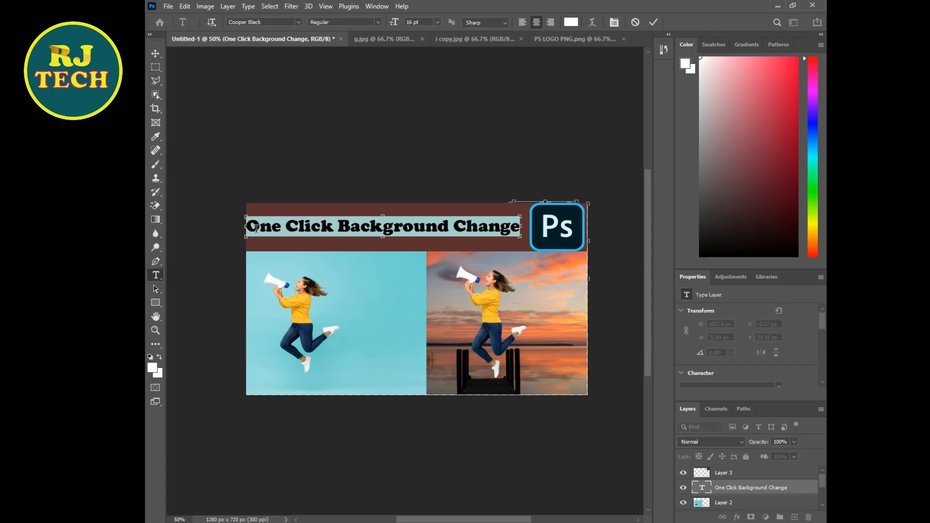
pyautogui.click(437, 22)
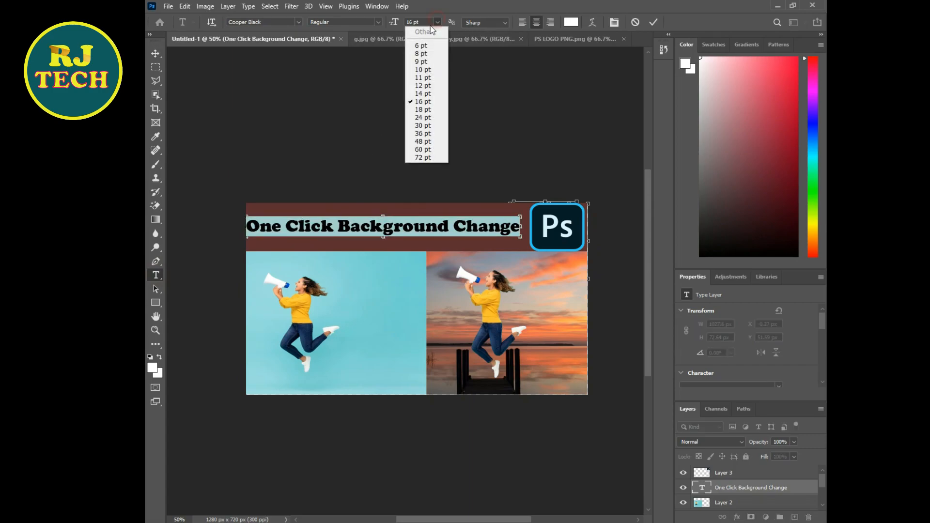
pyautogui.click(422, 94)
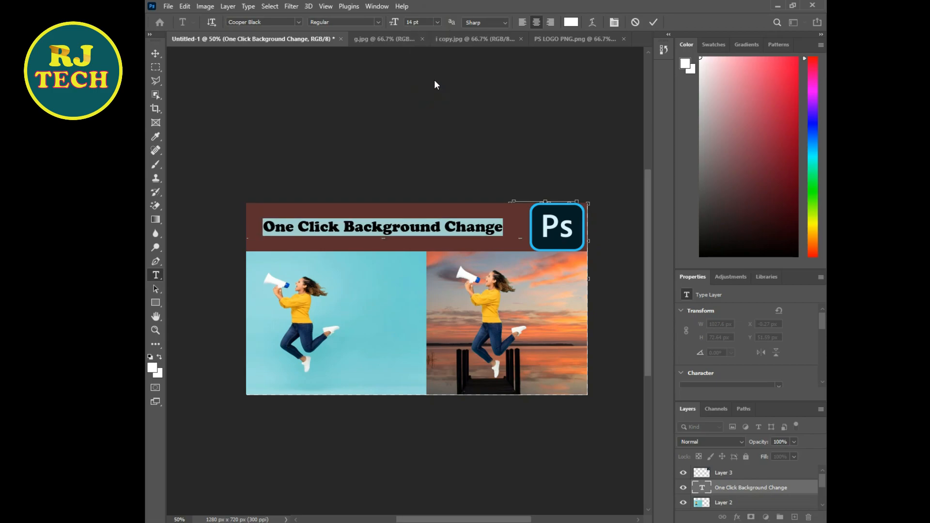
pyautogui.click(155, 53)
pyautogui.moveTo(436, 230)
pyautogui.mouseDown()
pyautogui.moveTo(431, 223)
pyautogui.moveTo(448, 229)
pyautogui.mouseUp()
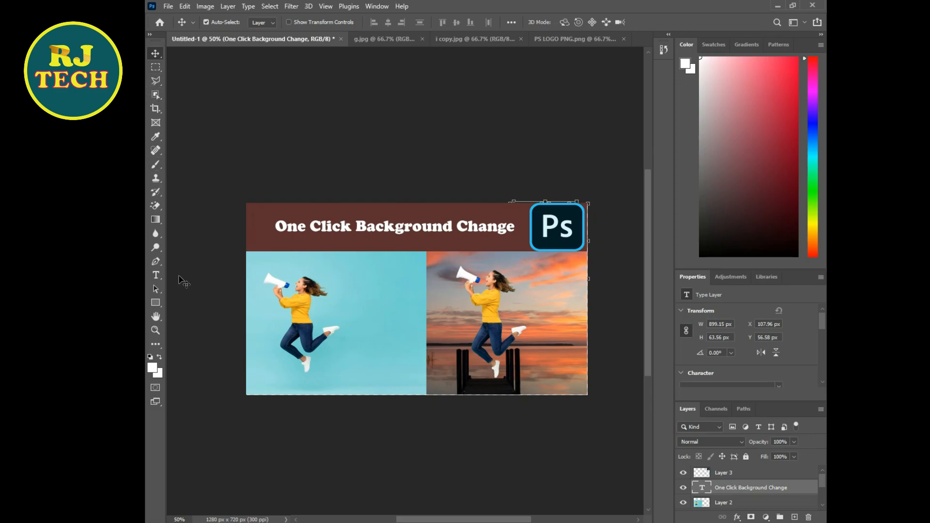
# Step: Add a separate text "ONE CLICK" in Cooper Black 14 pt near the top of the blue image
pyautogui.click(156, 274)
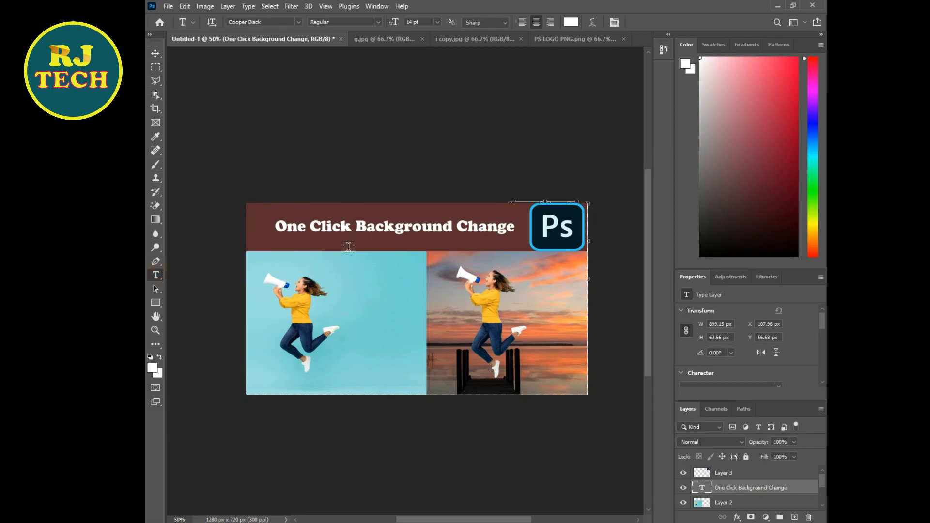
pyautogui.click(356, 268)
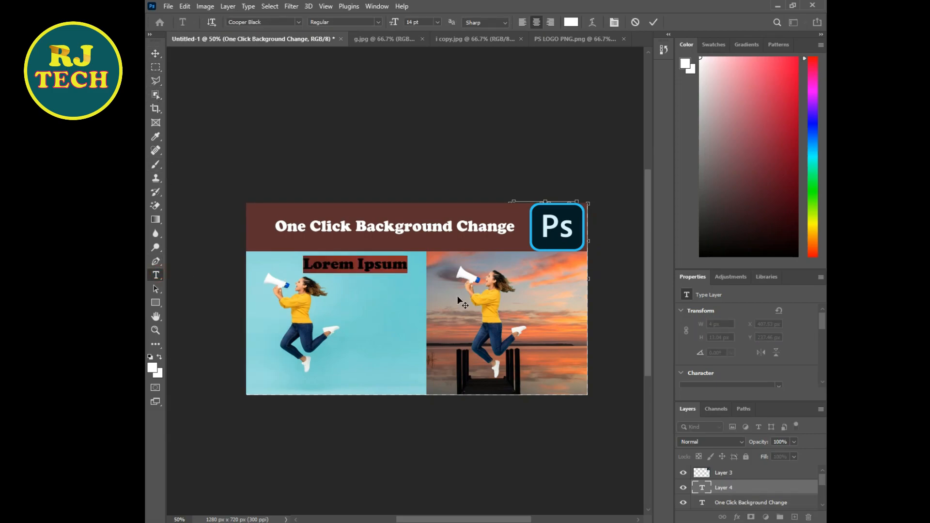
pyautogui.write('ONE')
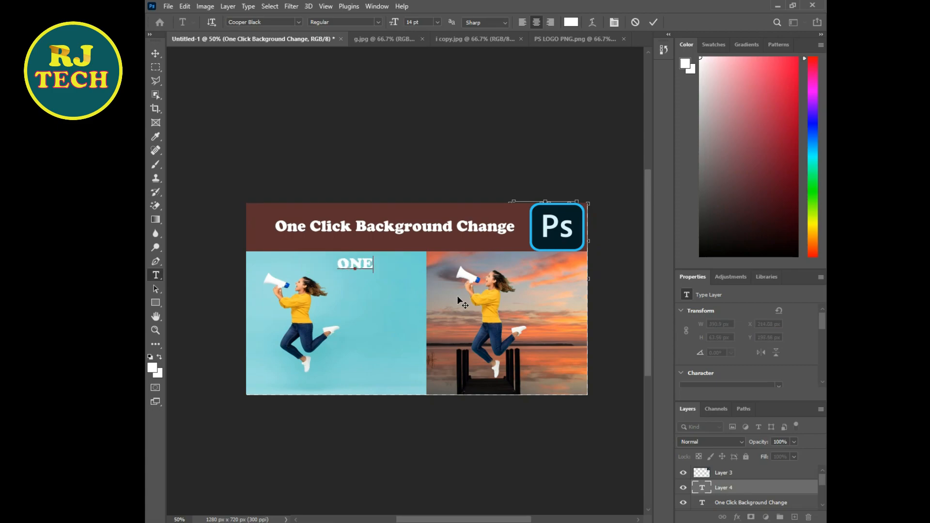
pyautogui.write(' CLICK')
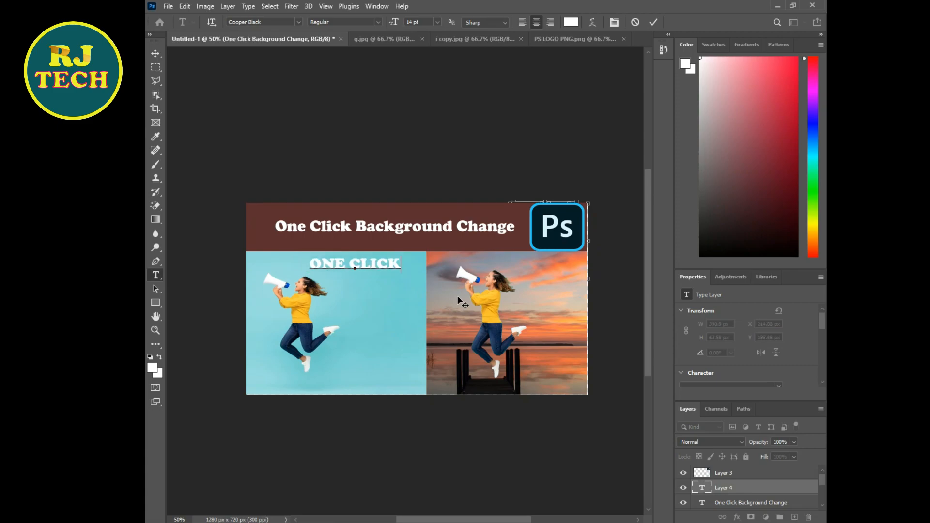
# Step: Recolour the whole ONE CLICK text to golden yellow, #e3b80e
pyautogui.moveTo(401, 268); pyautogui.dragTo(232, 212)
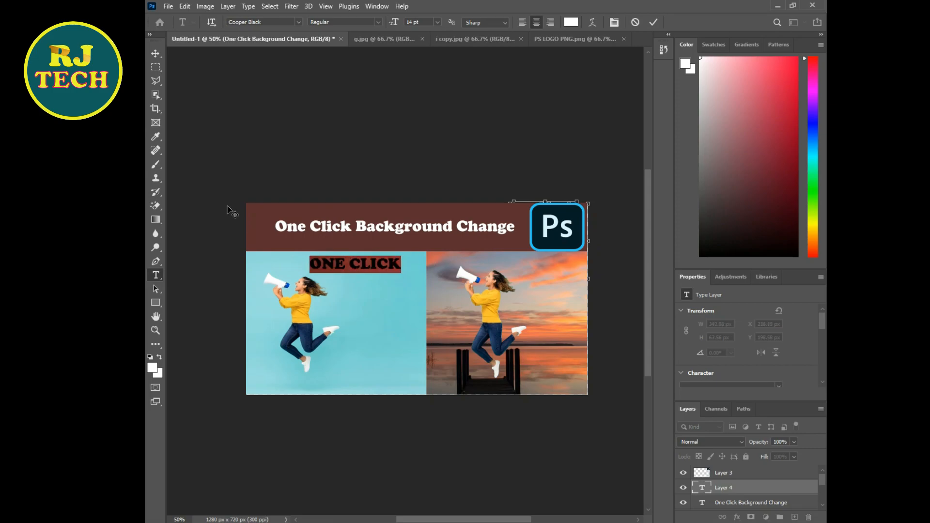
pyautogui.click(154, 367)
pyautogui.moveTo(556, 295); pyautogui.dragTo(557, 288)
pyautogui.moveTo(524, 201); pyautogui.dragTo(538, 184)
pyautogui.moveTo(563, 283); pyautogui.dragTo(559, 292)
pyautogui.moveTo(537, 186); pyautogui.dragTo(536, 191)
pyautogui.click(639, 172)
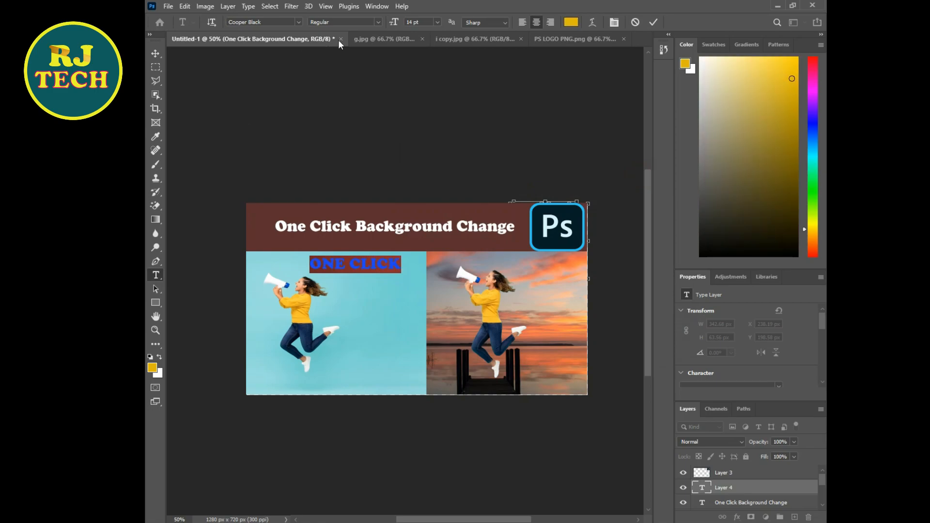
# Step: Enlarge the ONE CLICK text to 24 pt and move it right, centred below the title over the seam between the two photos
pyautogui.click(437, 22)
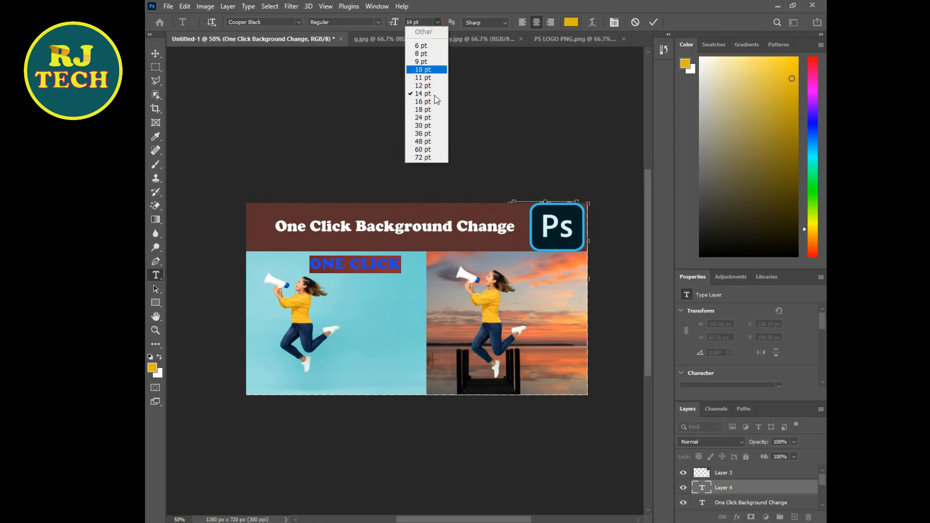
pyautogui.click(429, 122)
pyautogui.click(437, 23)
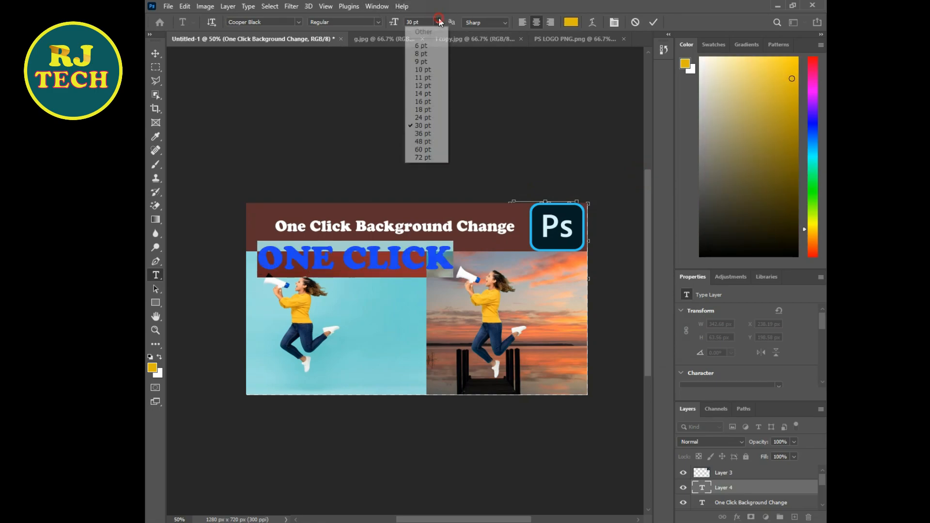
pyautogui.click(429, 118)
pyautogui.click(155, 53)
pyautogui.moveTo(373, 265); pyautogui.dragTo(431, 253)
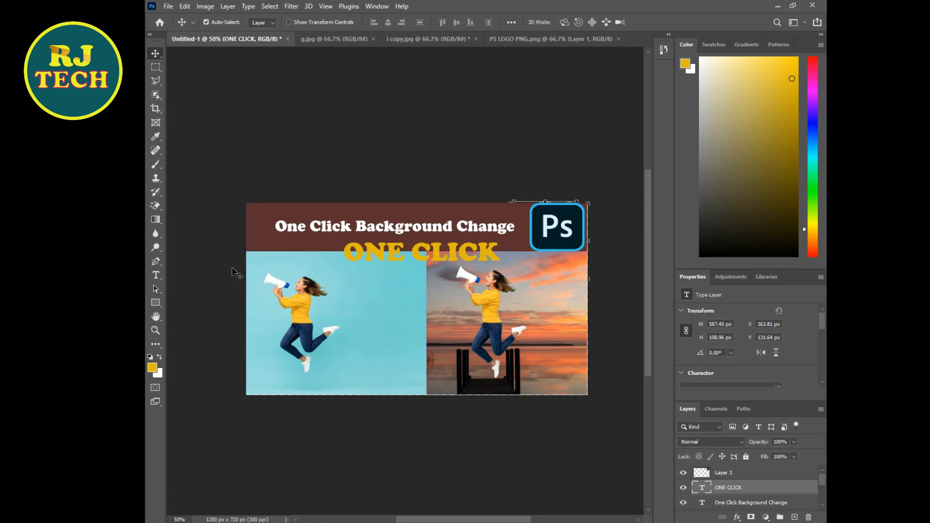
# Step: Recolour the whole ONE CLICK text to bright red, #ff0a10
pyautogui.click(156, 275)
pyautogui.moveTo(349, 250); pyautogui.dragTo(499, 252)
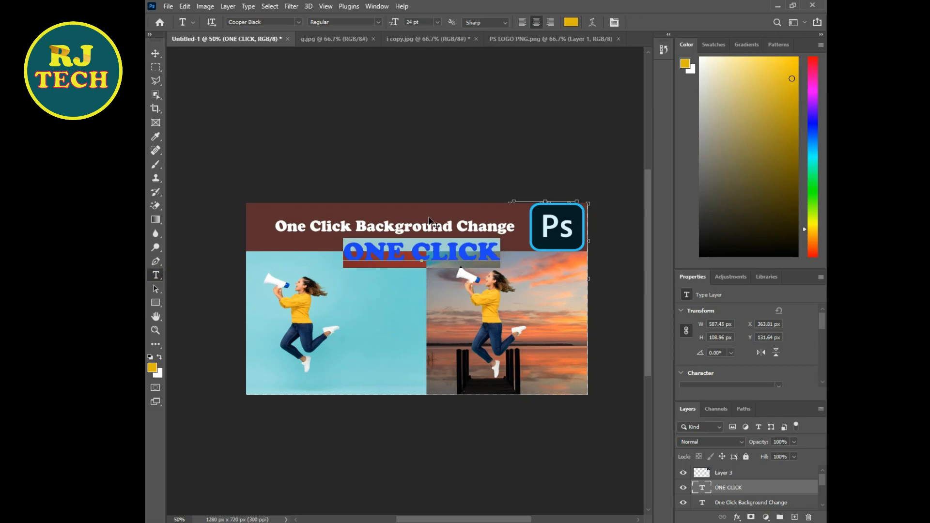
pyautogui.click(154, 368)
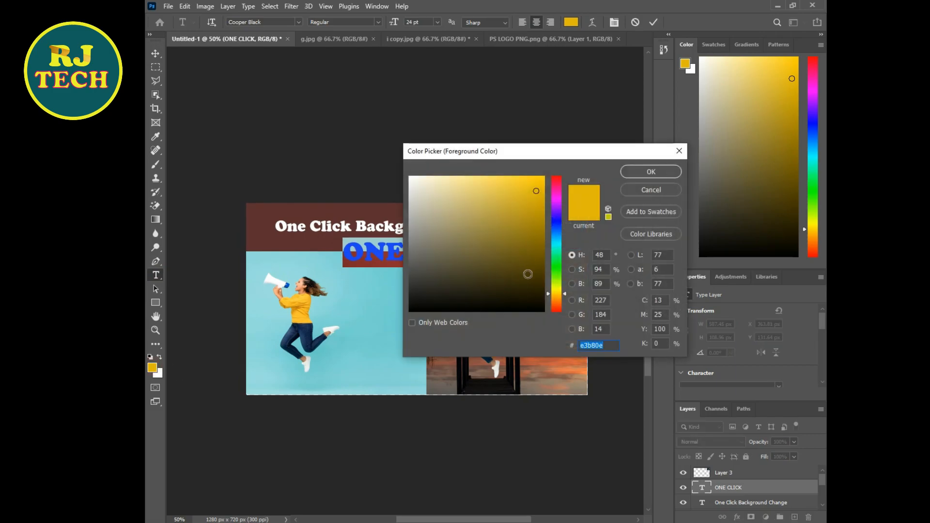
pyautogui.moveTo(556, 189); pyautogui.dragTo(556, 176)
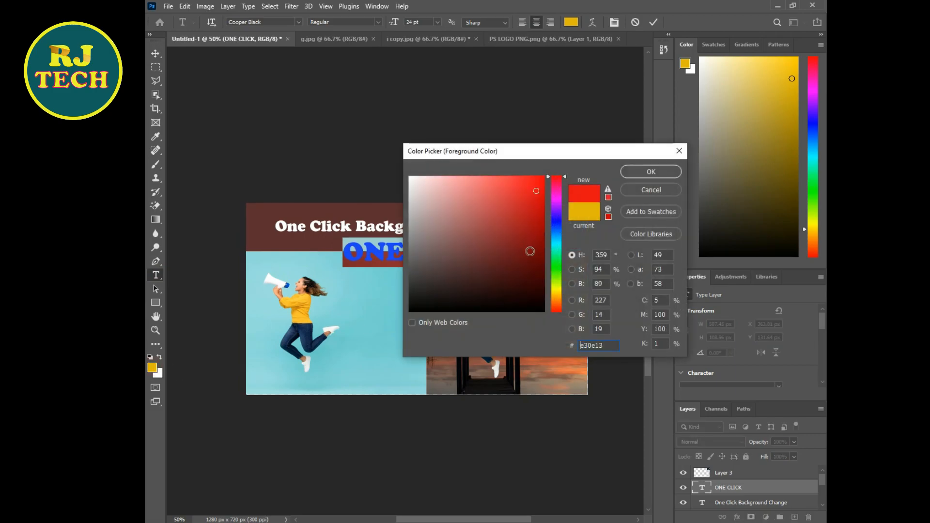
pyautogui.click(537, 253)
pyautogui.moveTo(544, 217); pyautogui.dragTo(539, 175)
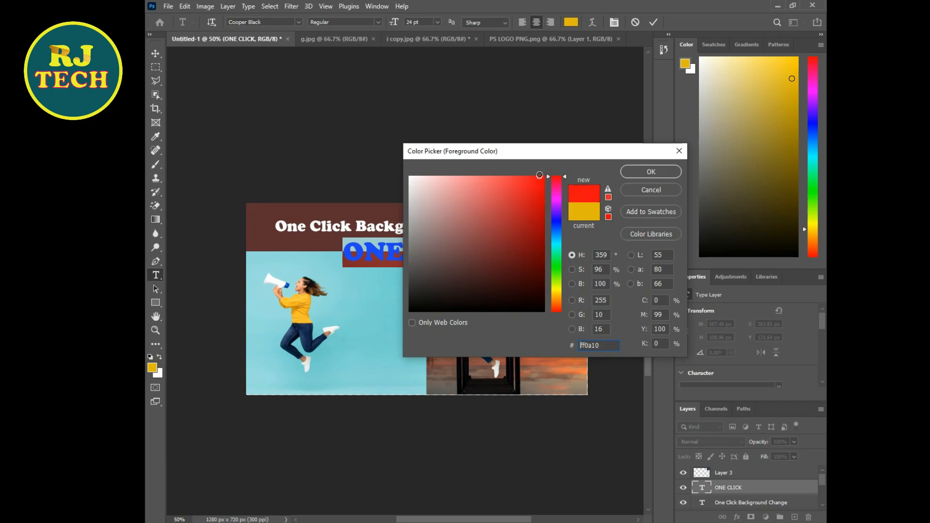
pyautogui.click(650, 172)
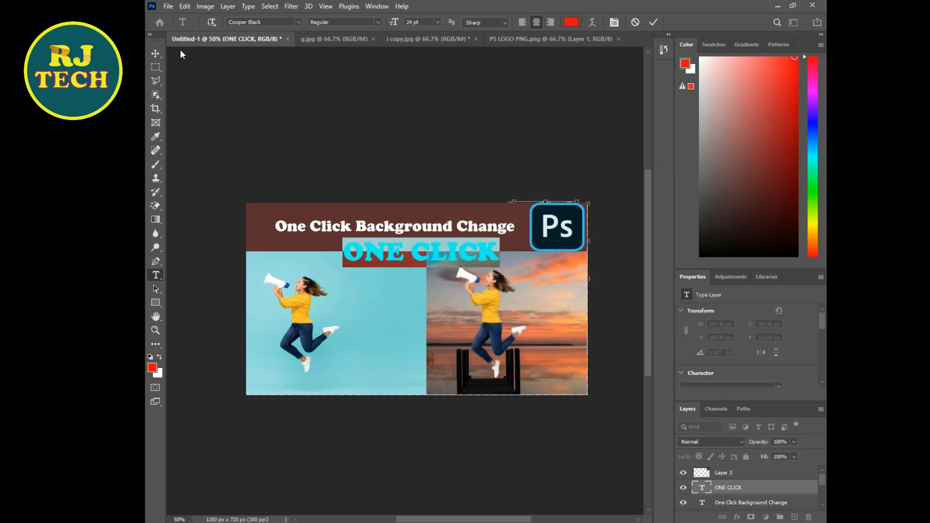
pyautogui.click(153, 55)
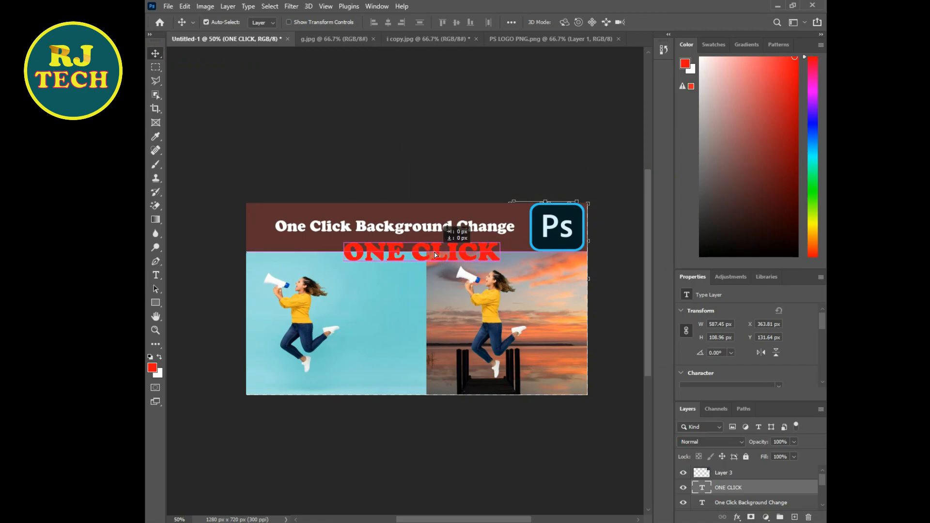
# Step: Move the One Click Background Change title up within the brown band and place the ONE CLICK text directly beneath it, inside the band
pyautogui.rightClick(423, 227)
pyautogui.click(429, 232)
pyautogui.moveTo(431, 226); pyautogui.dragTo(420, 217)
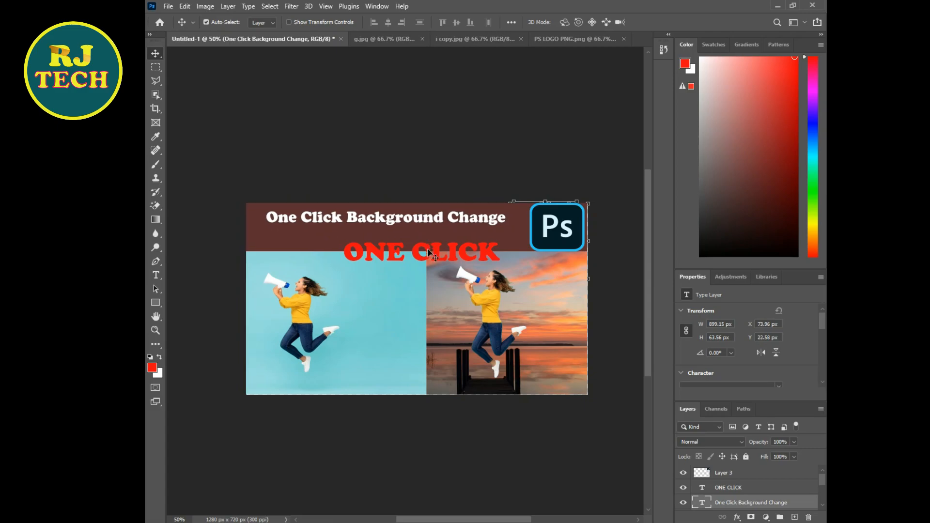
pyautogui.rightClick(433, 257)
pyautogui.click(439, 259)
pyautogui.moveTo(431, 252); pyautogui.dragTo(413, 216)
pyautogui.rightClick(391, 219)
pyautogui.click(393, 223)
# Step: Recolour the whole ONE CLICK text to a light golden yellow and shift it slightly right within the band
pyautogui.click(156, 275)
pyautogui.moveTo(341, 236); pyautogui.dragTo(494, 237)
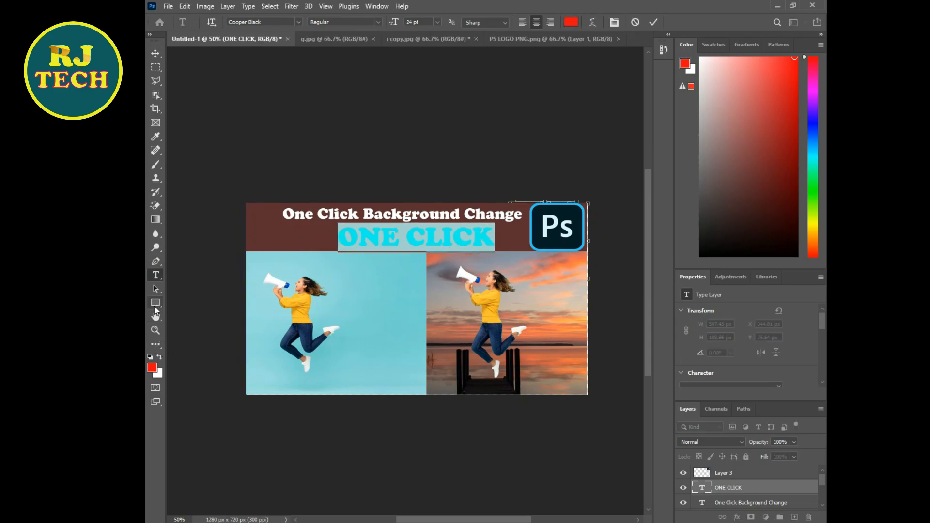
pyautogui.click(152, 367)
pyautogui.moveTo(557, 301); pyautogui.dragTo(557, 295)
pyautogui.moveTo(535, 197); pyautogui.dragTo(504, 178)
pyautogui.click(651, 171)
pyautogui.click(156, 55)
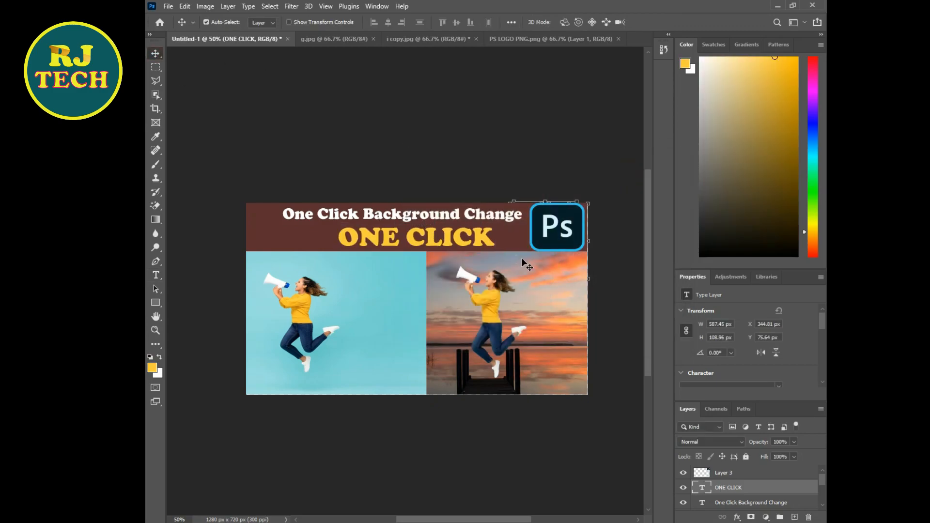
pyautogui.moveTo(446, 242); pyautogui.dragTo(456, 242)
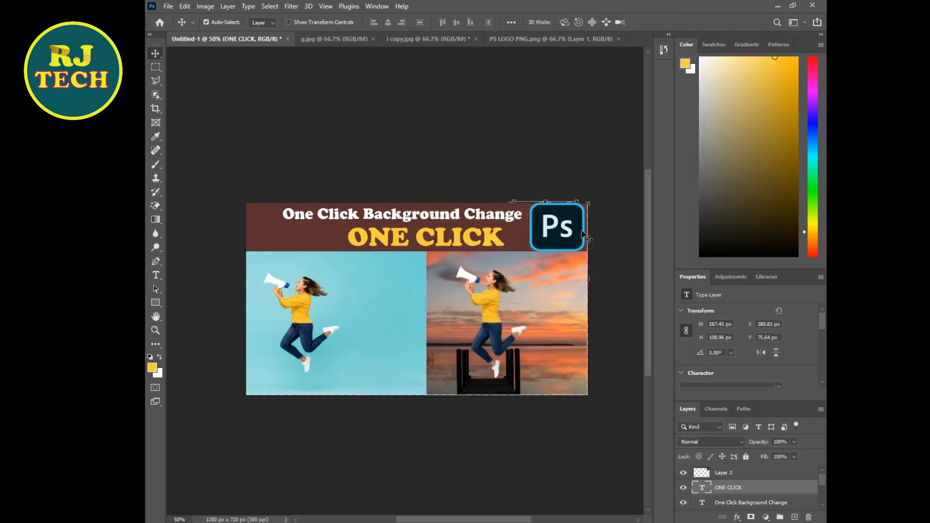
pyautogui.click(562, 229)
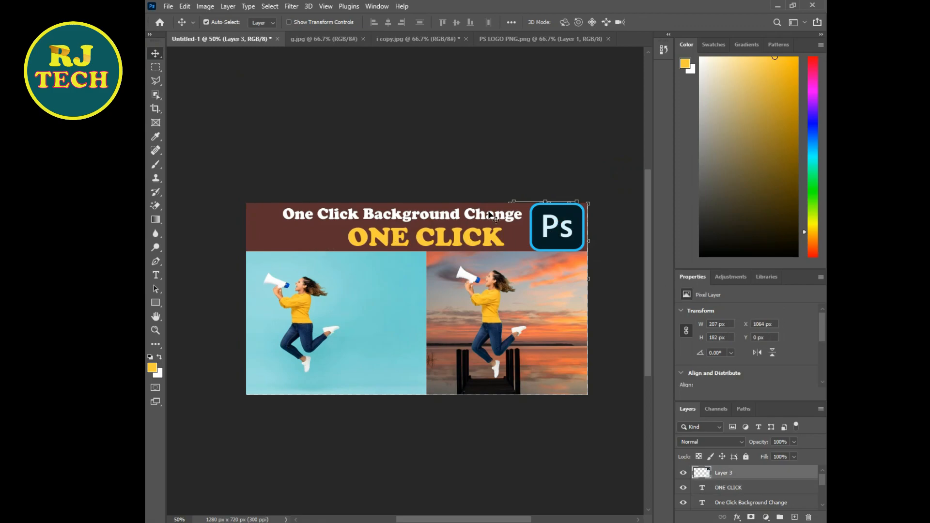
# Step: Begin saving a copy of the thumbnail in JPEG format, choosing the THUMB folder inside Downloads
pyautogui.click(168, 6)
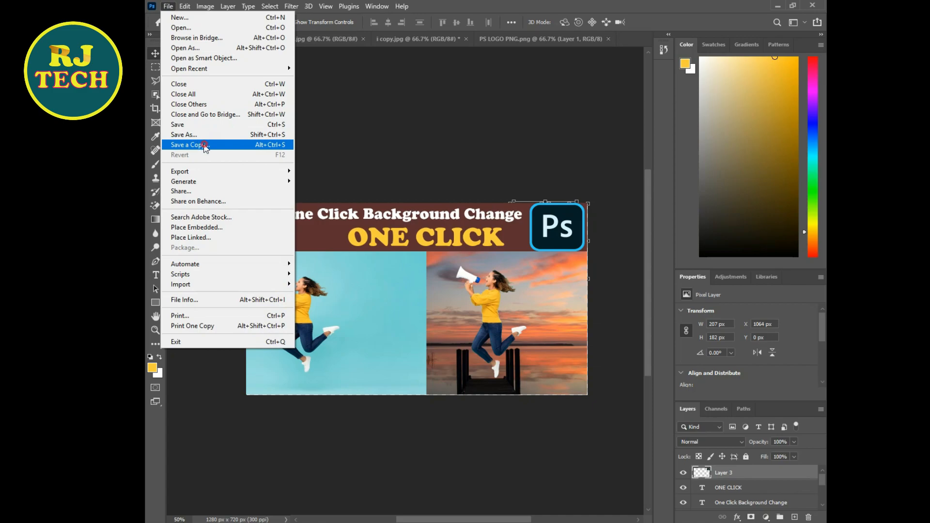
pyautogui.click(206, 145)
pyautogui.click(345, 434)
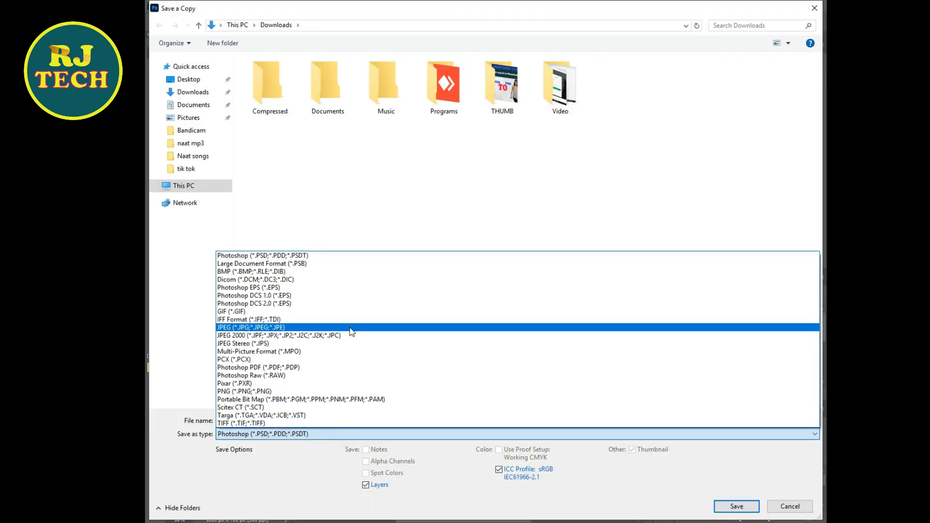
pyautogui.click(353, 329)
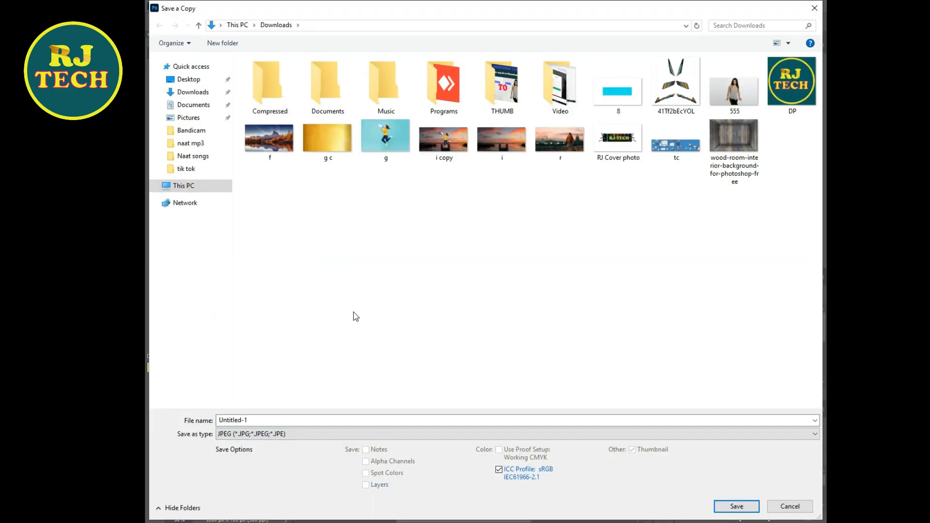
pyautogui.click(497, 104)
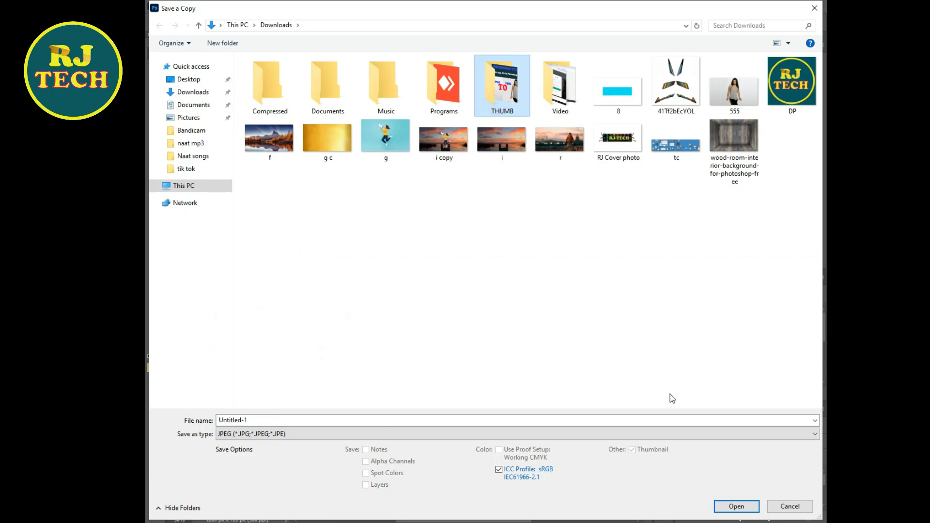
pyautogui.doubleClick(517, 98)
# Step: Name the copy "ONE CLICK BACKGROUN CHANGE" and save it with JPEG quality 8 (High), progressive with 3 scans
pyautogui.click(305, 421)
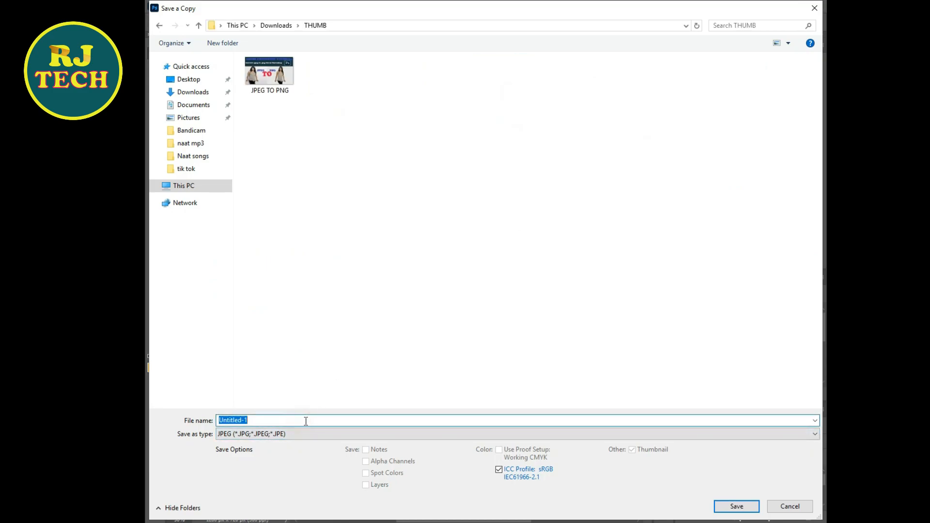
pyautogui.press('BackSpace')
pyautogui.write('ONE CLICK BACKGROUN CHANGE')
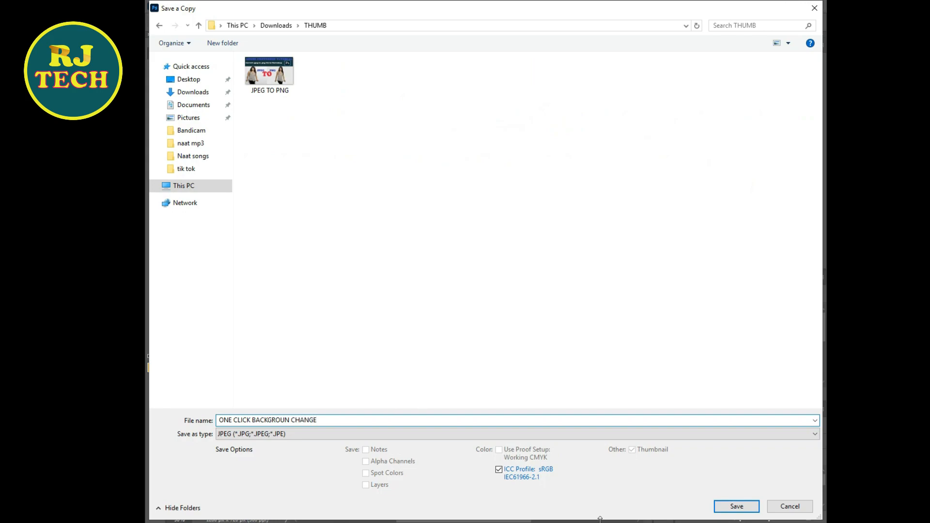
pyautogui.click(731, 506)
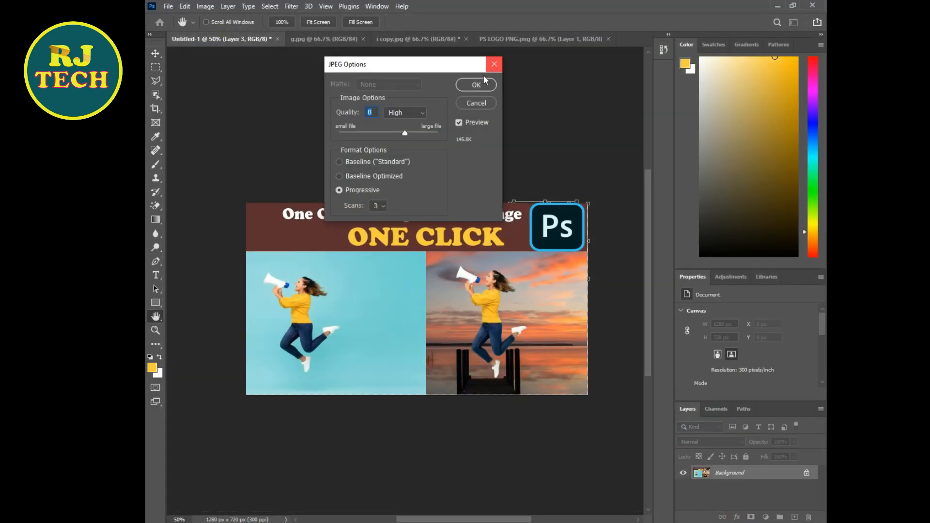
pyautogui.click(476, 86)
# Step: Open the saved ONE CLICK BACKGROUN CHANGE image from the THUMB folder in Photos, inspect it full-size and up close, and return to Photoshop
pyautogui.click(169, 7)
pyautogui.click(194, 27)
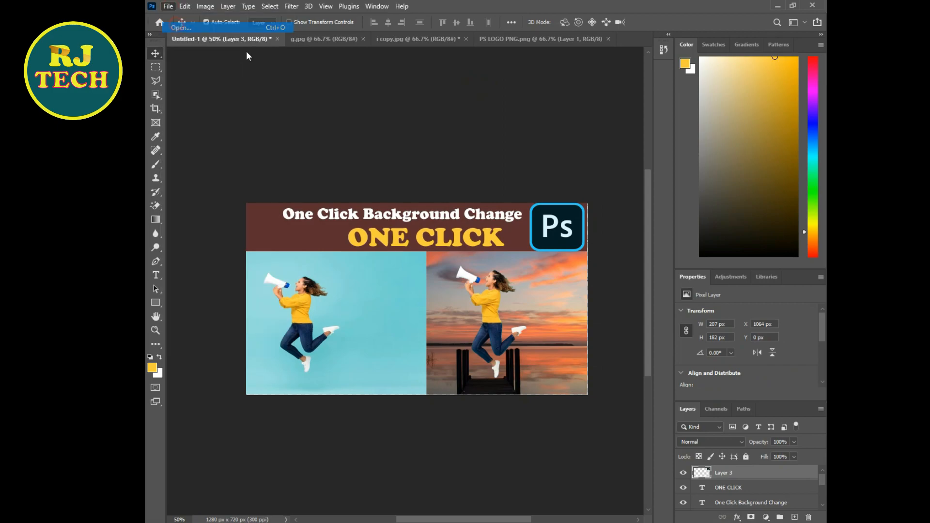
pyautogui.rightClick(339, 67)
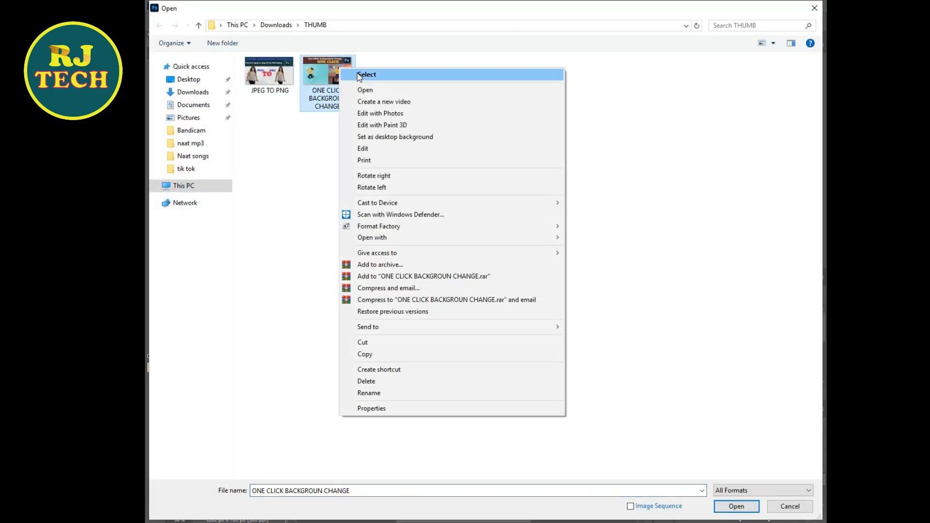
pyautogui.click(369, 90)
pyautogui.moveTo(361, 225); pyautogui.dragTo(436, 107)
pyautogui.doubleClick(577, 110)
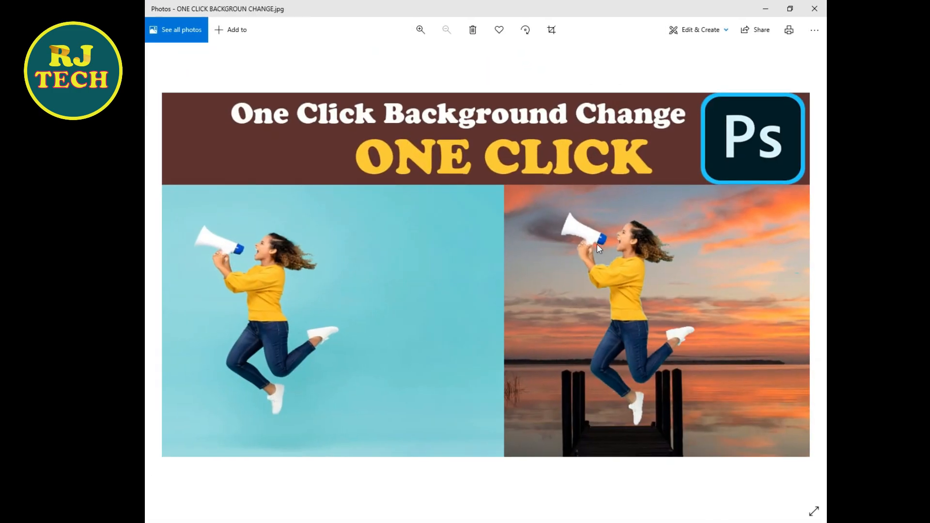
pyautogui.scroll(2, 569, 274)
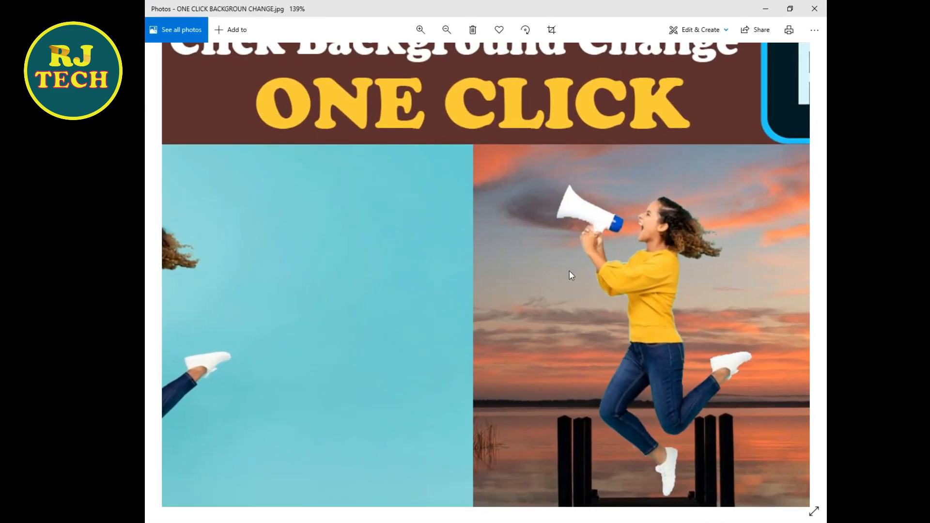
pyautogui.scroll(-2, 570, 275)
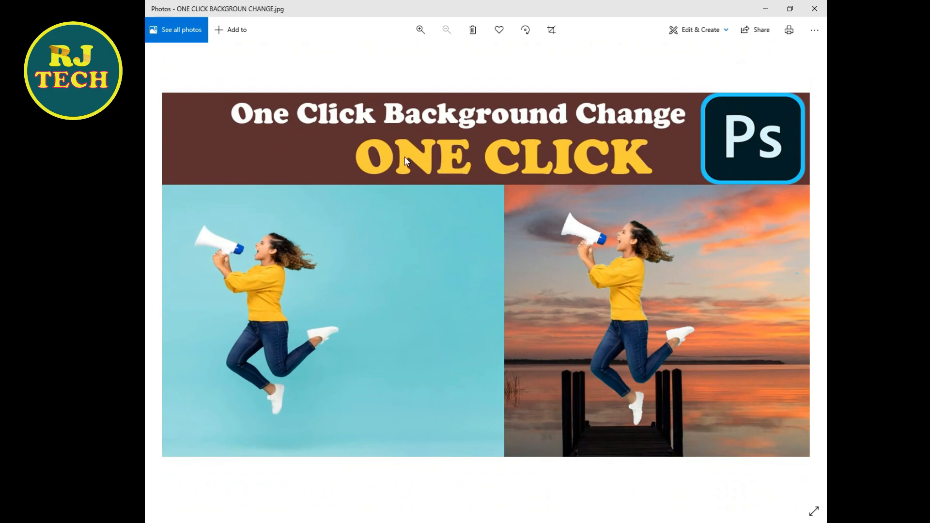
pyautogui.click(814, 10)
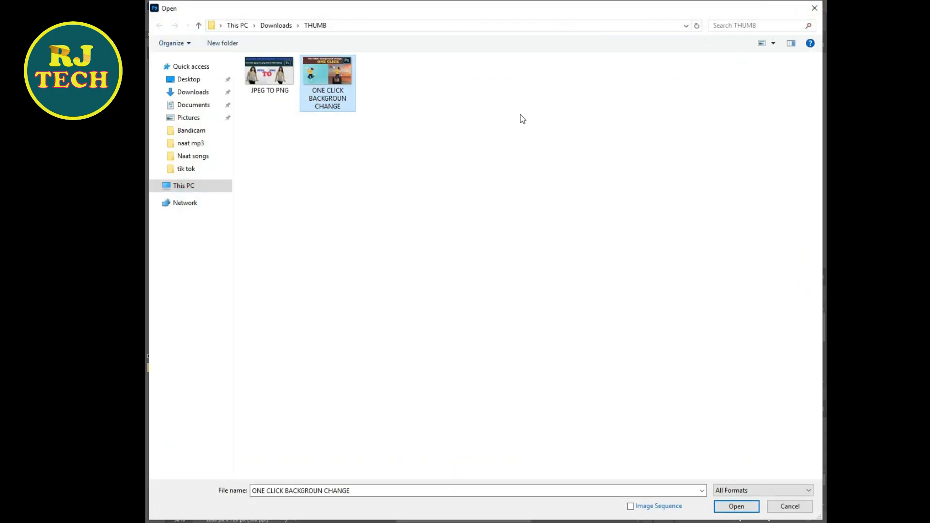
pyautogui.click(814, 8)
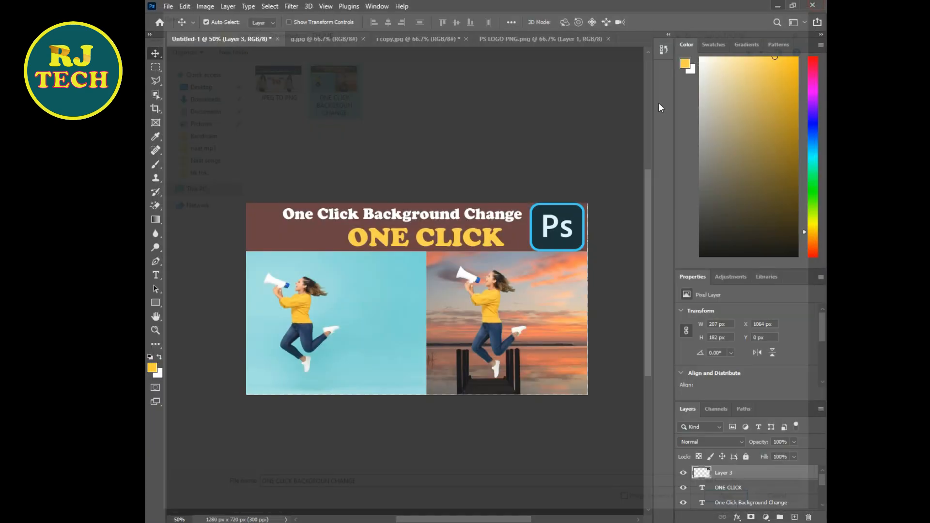